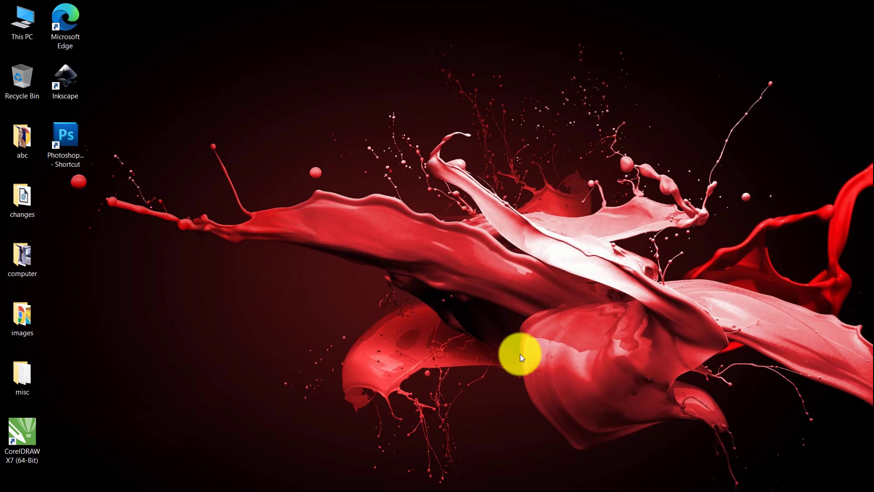
Step: Launch Adobe PageMaker 7.0 by finding it with the search term "page"
{"action": "key", "text": "super"}
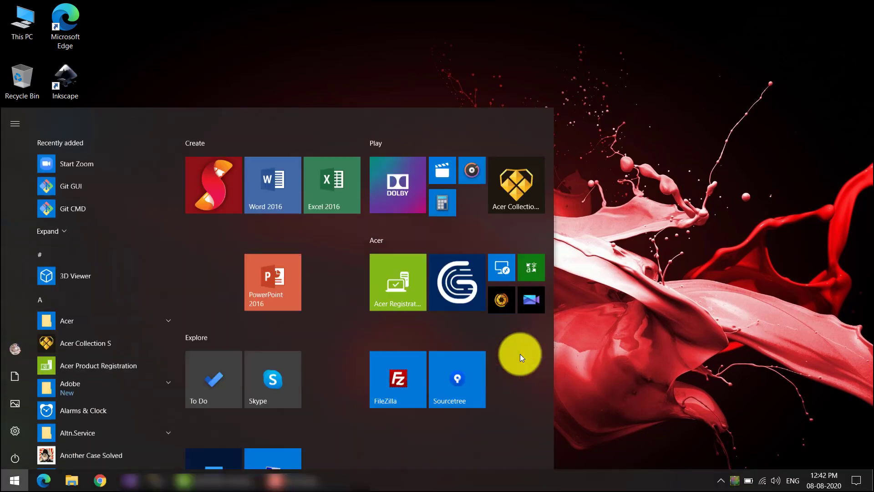
{"action": "type", "text": "page"}
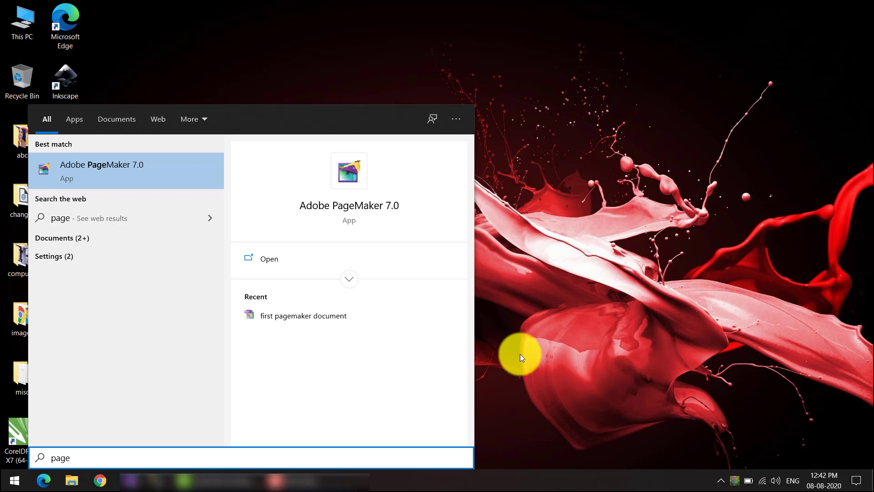
{"action": "left_click", "coordinate": [203, 183]}
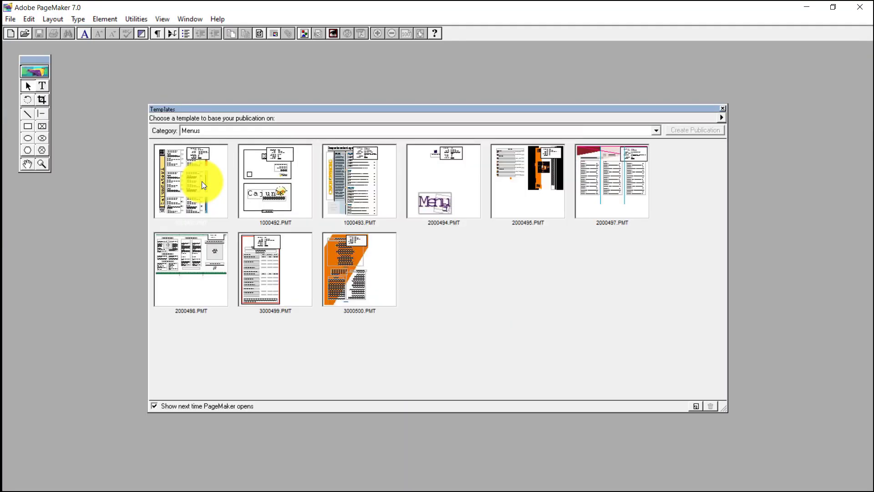
Step: Close the Templates window and move the toolbox slightly lower in the empty workspace
{"action": "left_click", "coordinate": [723, 108]}
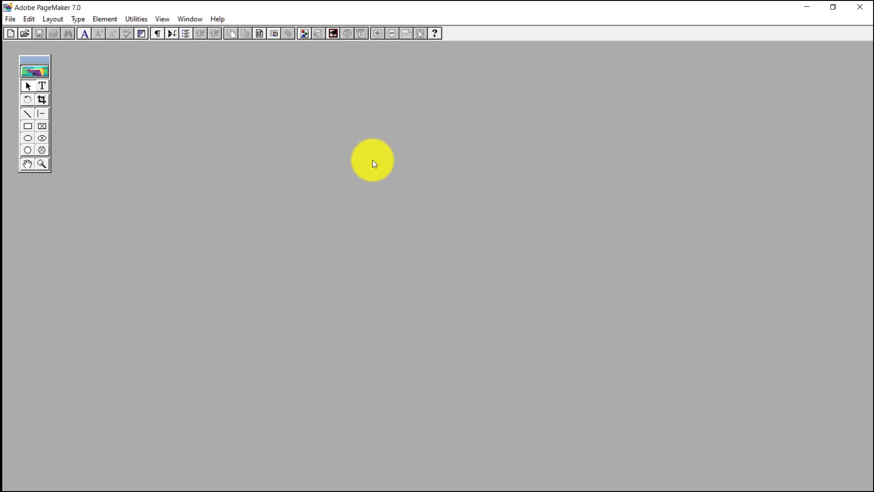
{"action": "left_click_drag", "start_coordinate": [39, 62], "coordinate": [34, 97]}
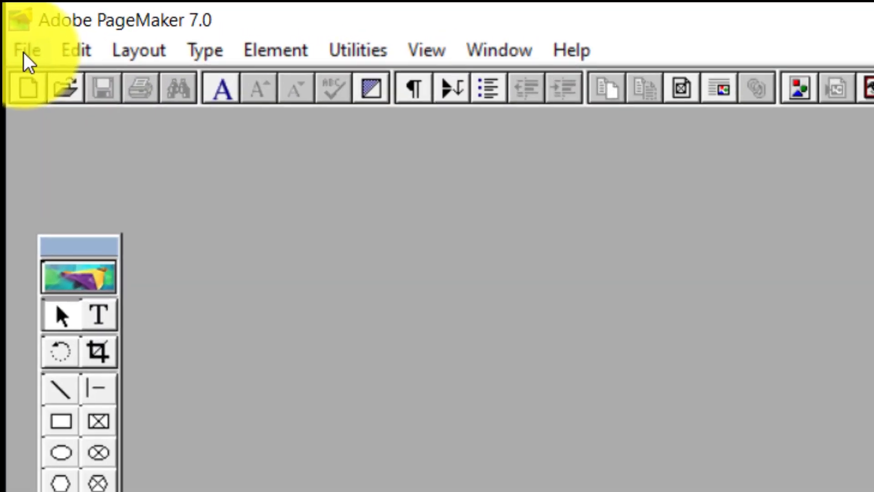
Step: Create a new publication with the A4 page size, keeping the other document setup options as they are
{"action": "left_click", "coordinate": [25, 56]}
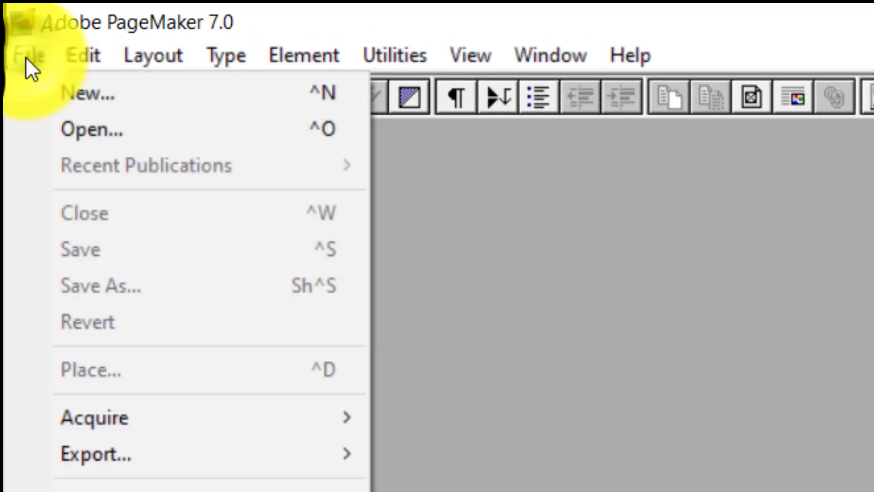
{"action": "left_click", "coordinate": [103, 101]}
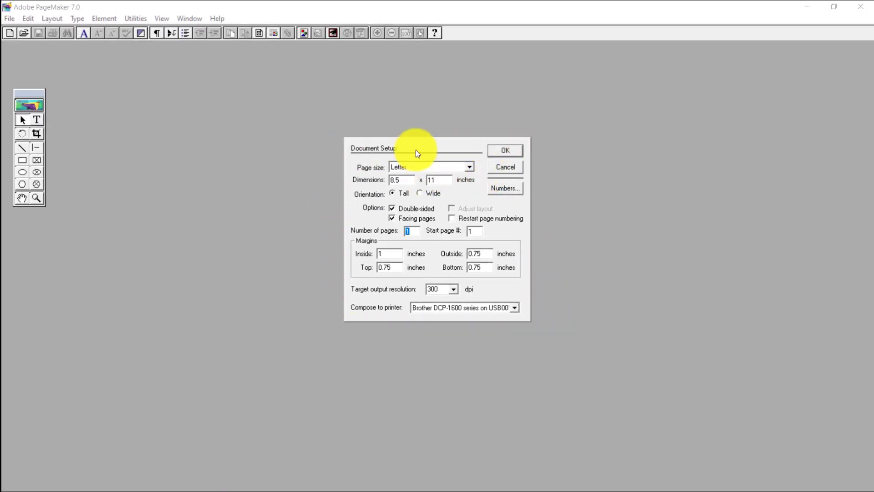
{"action": "left_click", "coordinate": [472, 168]}
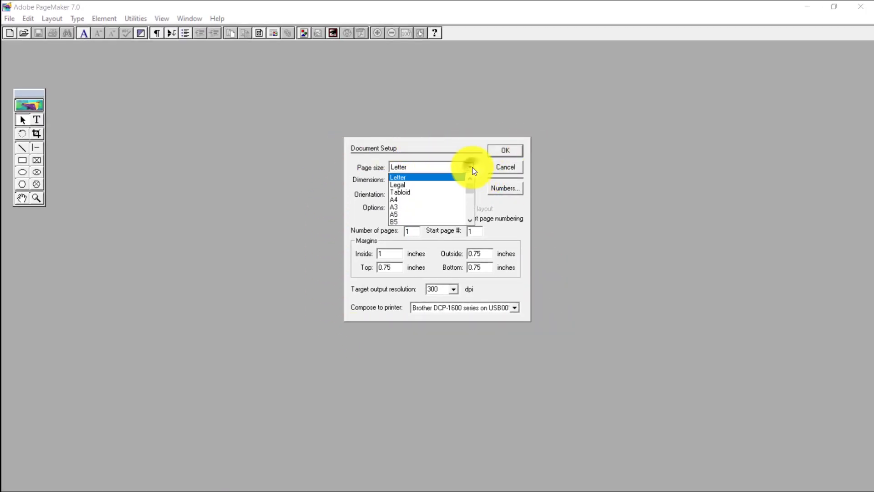
{"action": "left_click", "coordinate": [413, 199]}
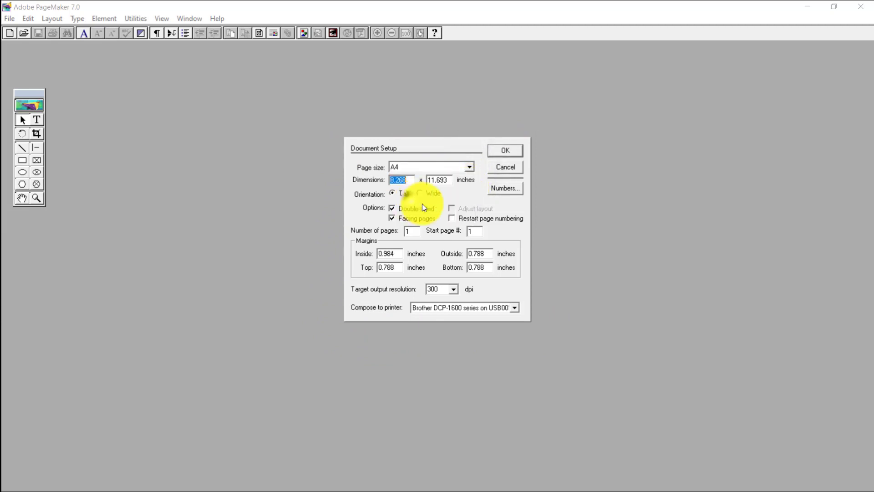
{"action": "left_click", "coordinate": [504, 151]}
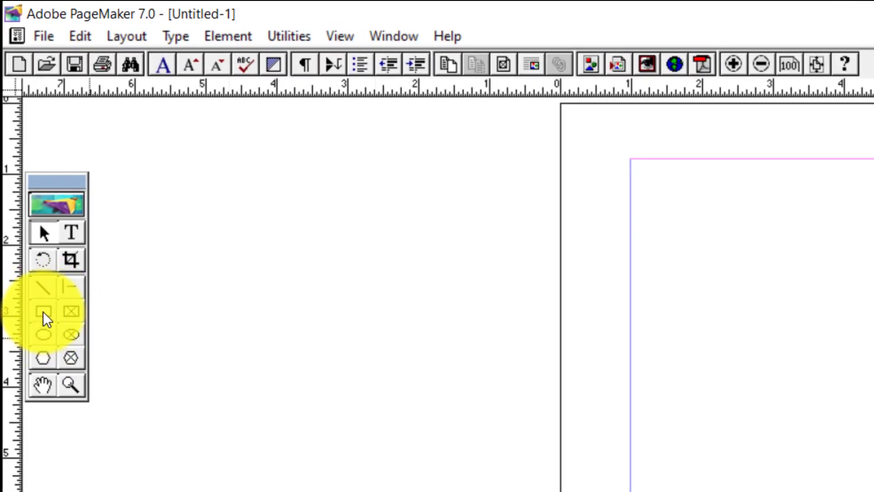
Step: Draw four rectangles down the page: two wide ones in the upper half, a square near the lower left and a small one beside it
{"action": "left_click", "coordinate": [44, 312]}
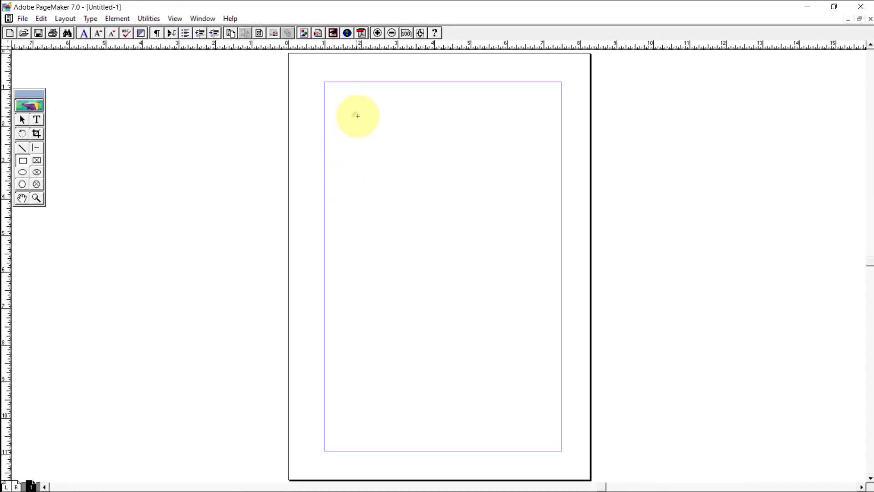
{"action": "left_click_drag", "start_coordinate": [356, 116], "coordinate": [526, 184]}
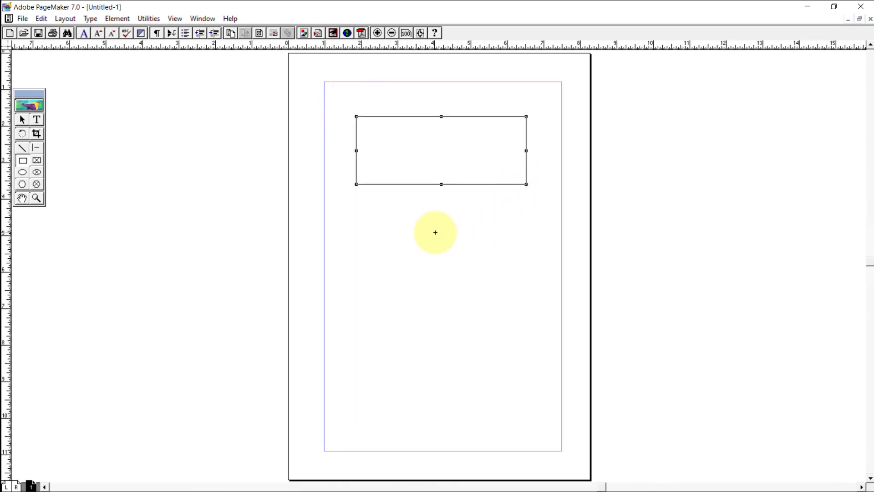
{"action": "left_click", "coordinate": [364, 209]}
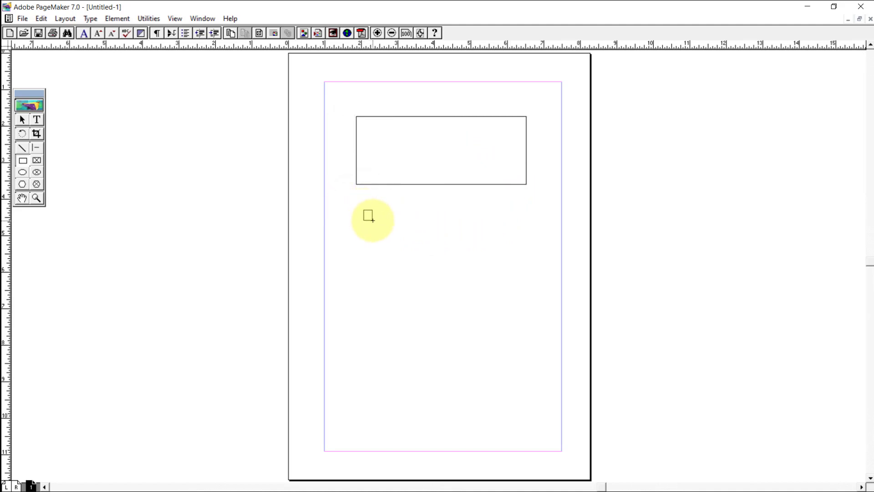
{"action": "mouse_move", "coordinate": [367, 214]}
{"action": "left_mouse_down"}
{"action": "mouse_move", "coordinate": [409, 240]}
{"action": "mouse_move", "coordinate": [514, 269]}
{"action": "mouse_move", "coordinate": [529, 283]}
{"action": "mouse_move", "coordinate": [521, 299]}
{"action": "left_mouse_up"}
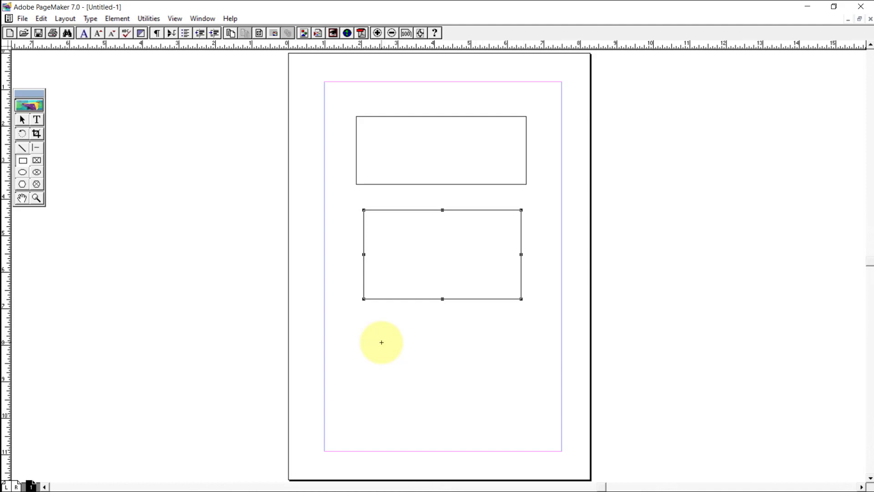
{"action": "left_click_drag", "start_coordinate": [381, 342], "coordinate": [450, 412]}
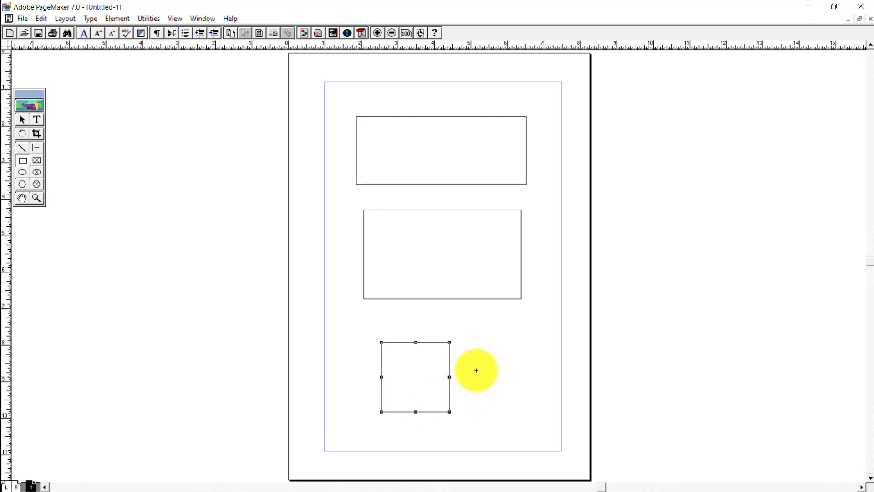
{"action": "mouse_move", "coordinate": [492, 321]}
{"action": "left_mouse_down"}
{"action": "mouse_move", "coordinate": [553, 373]}
{"action": "mouse_move", "coordinate": [561, 359]}
{"action": "mouse_move", "coordinate": [552, 359]}
{"action": "left_mouse_up"}
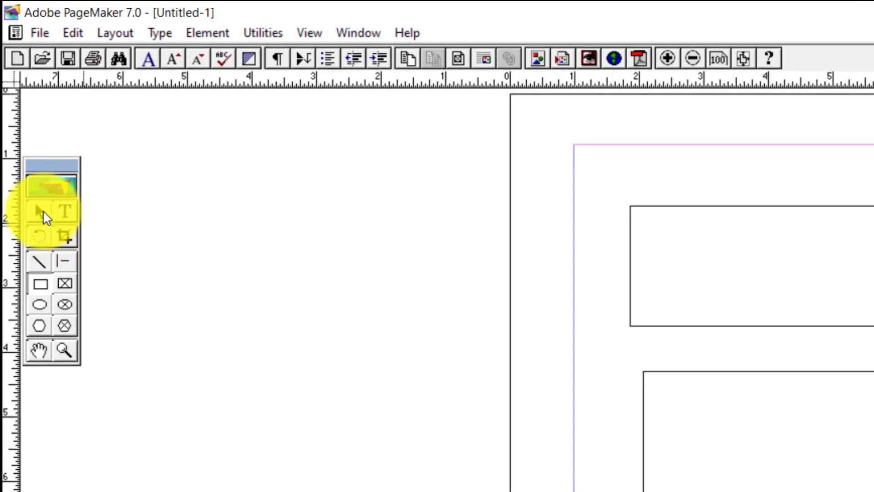
Step: Select the top, middle and small rectangles one after another with the Pointer tool
{"action": "left_click", "coordinate": [43, 209]}
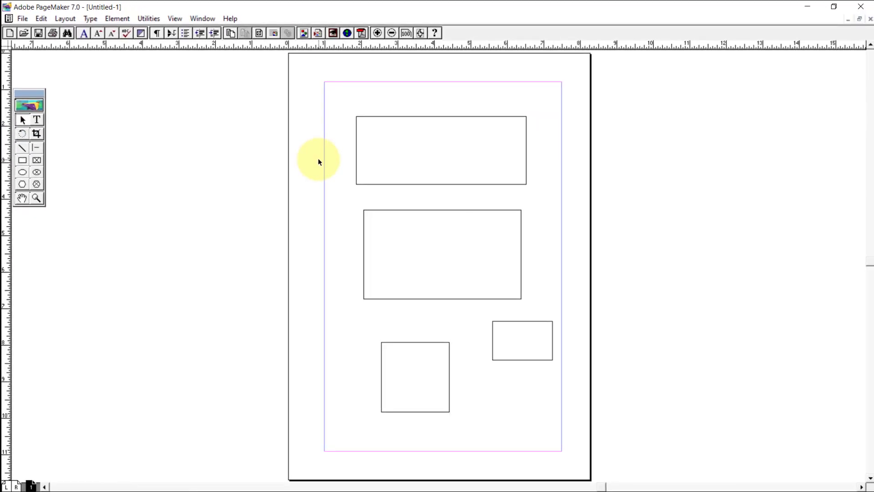
{"action": "left_click", "coordinate": [363, 186]}
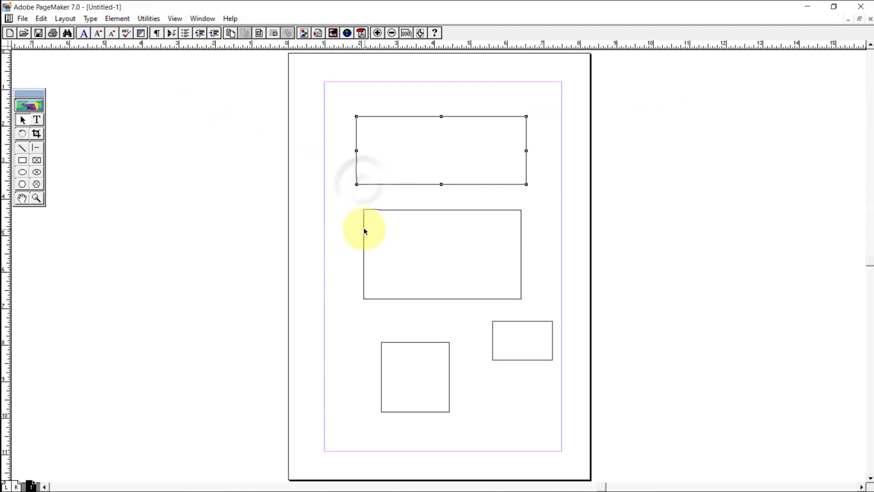
{"action": "left_click", "coordinate": [364, 232]}
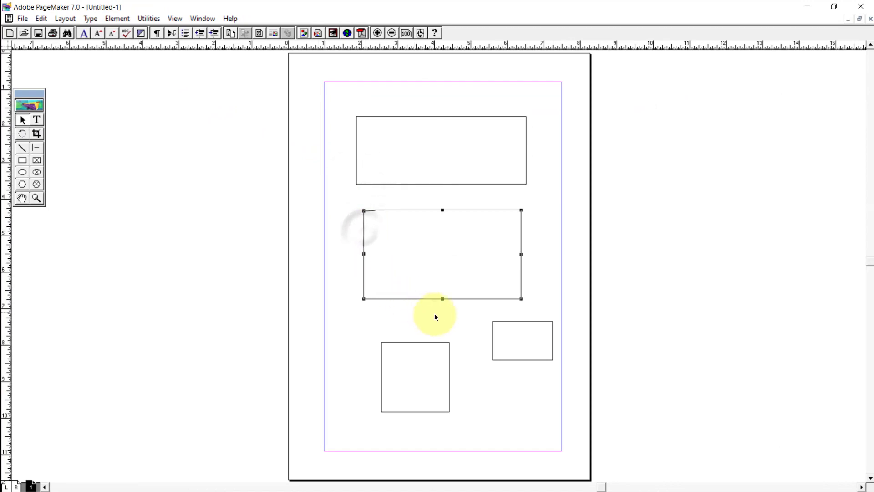
{"action": "left_click", "coordinate": [492, 341]}
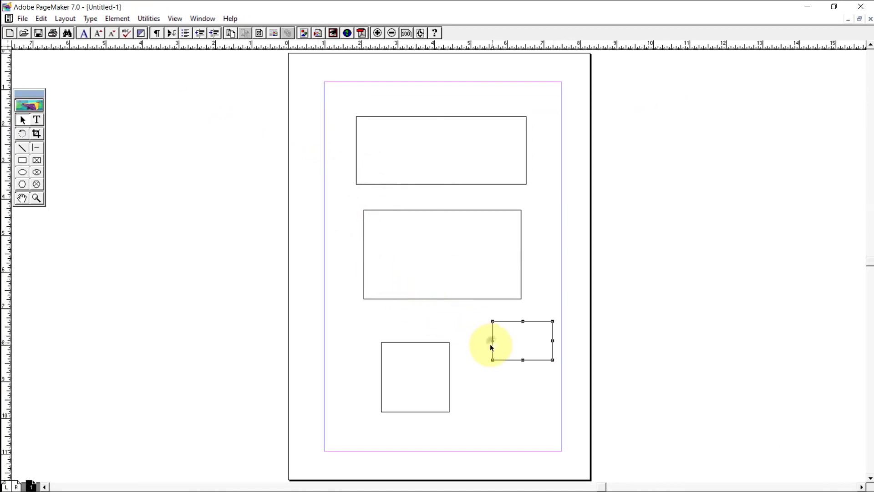
Step: Resize the lower square by extending its upper-right corner over the middle rectangle and pulling its left edge inward
{"action": "left_click", "coordinate": [438, 343]}
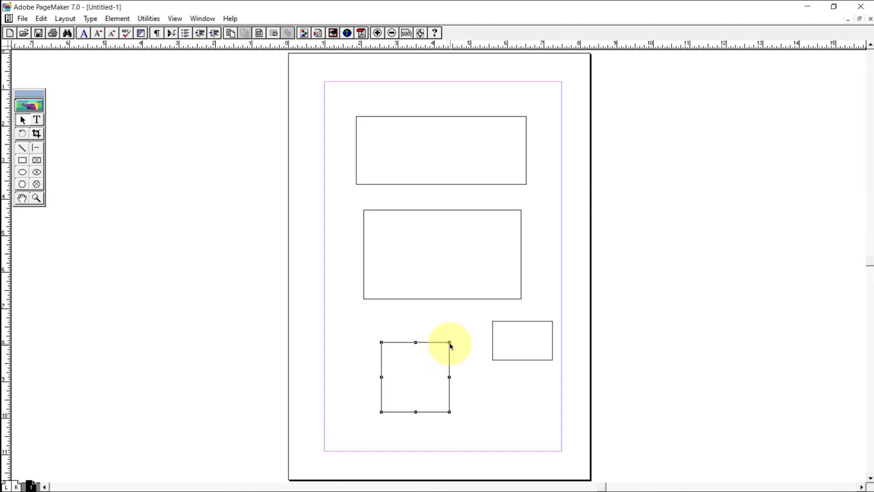
{"action": "left_click_drag", "start_coordinate": [449, 342], "coordinate": [534, 269]}
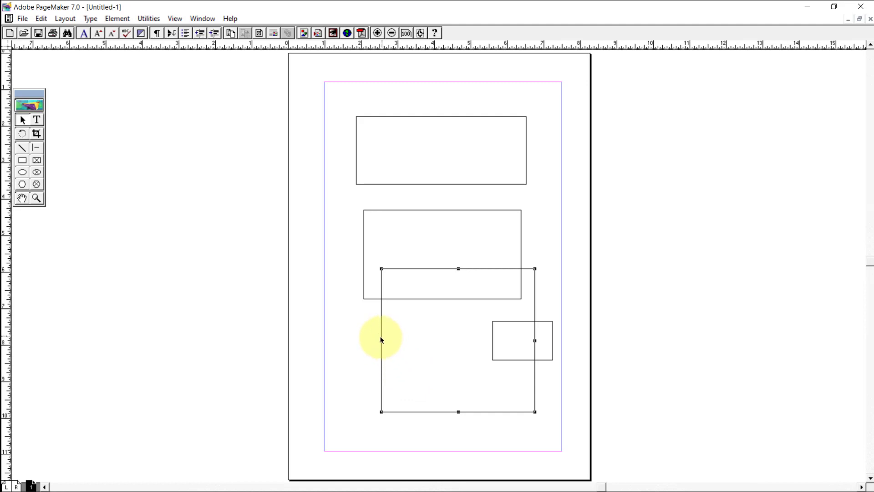
{"action": "left_click_drag", "start_coordinate": [381, 340], "coordinate": [442, 341]}
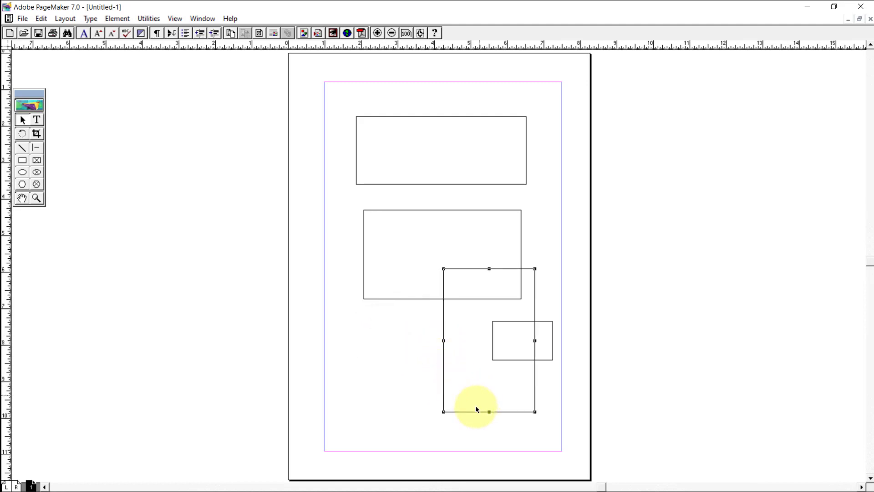
Step: Reselect the resized rectangle and move it to the page's lower left, then right until it overlaps the small rectangle
{"action": "left_click", "coordinate": [425, 386]}
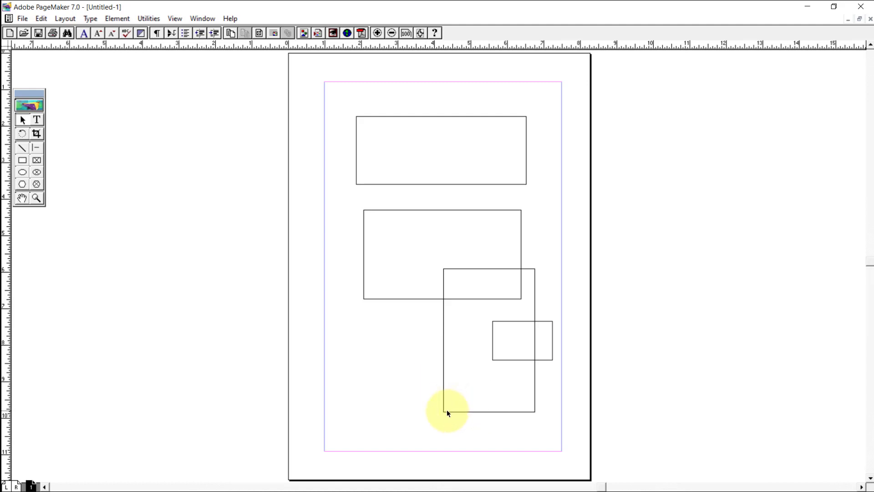
{"action": "left_click", "coordinate": [444, 411]}
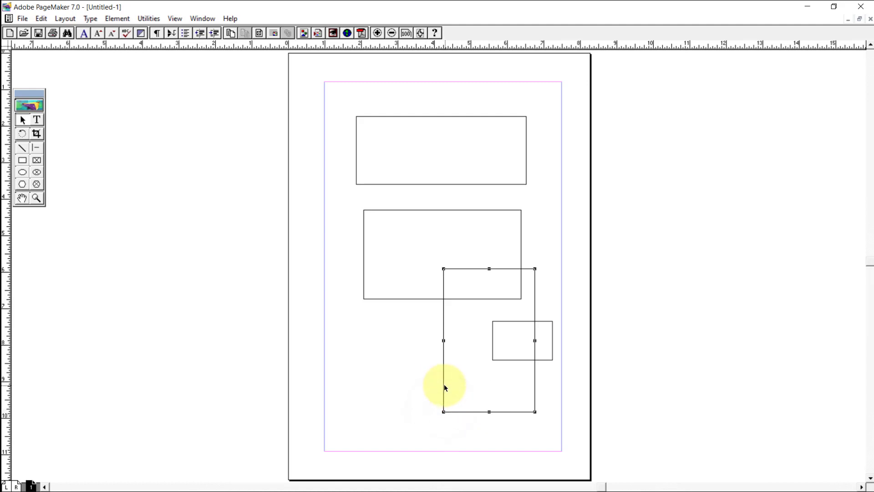
{"action": "left_click_drag", "start_coordinate": [445, 387], "coordinate": [365, 440]}
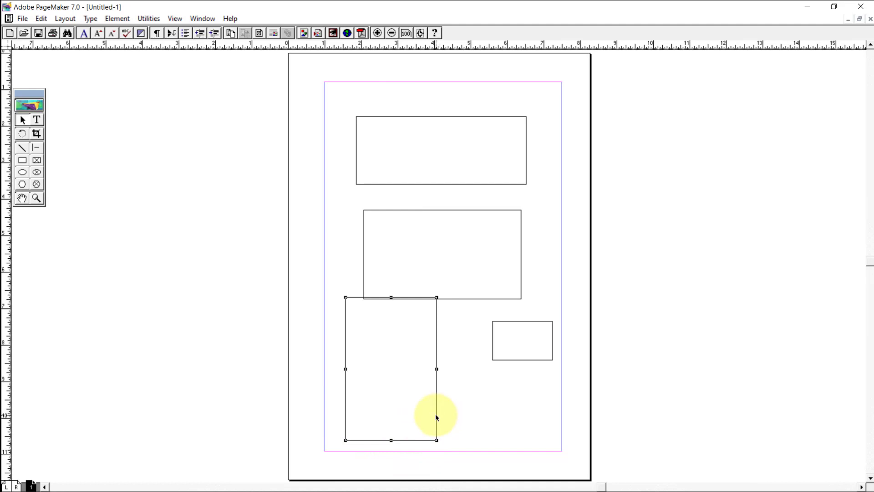
{"action": "left_click_drag", "start_coordinate": [439, 414], "coordinate": [524, 417]}
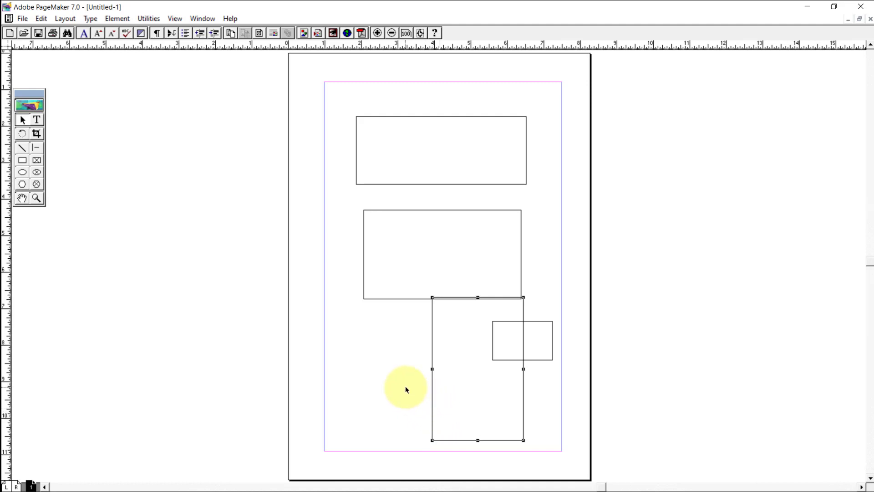
Step: Duplicate the tall rectangle and place the copy directly to its left, just inside the page's left margin
{"action": "key", "text": "ctrl+v"}
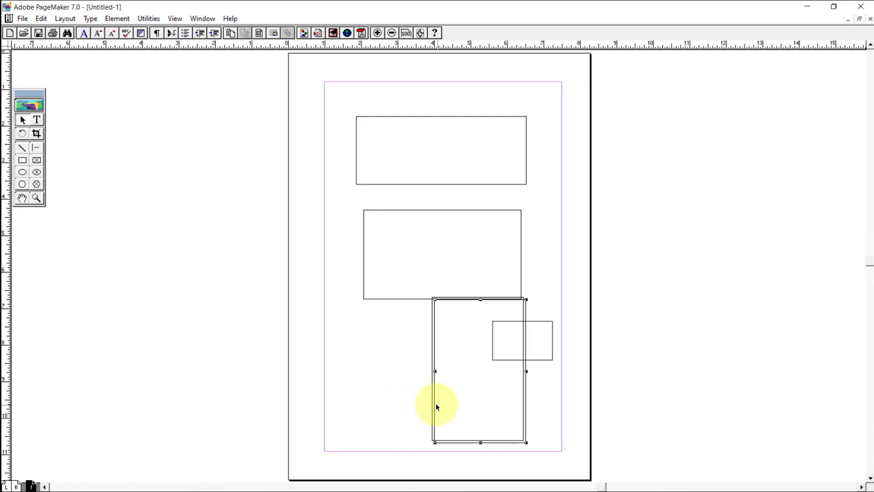
{"action": "left_click_drag", "start_coordinate": [434, 403], "coordinate": [334, 409]}
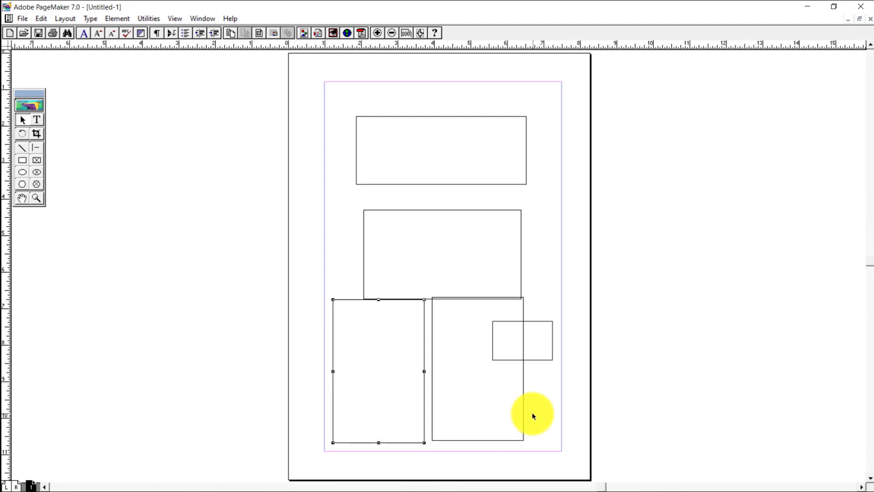
Step: Select all the rectangles on the page and delete them
{"action": "left_click_drag", "start_coordinate": [532, 416], "coordinate": [317, 335]}
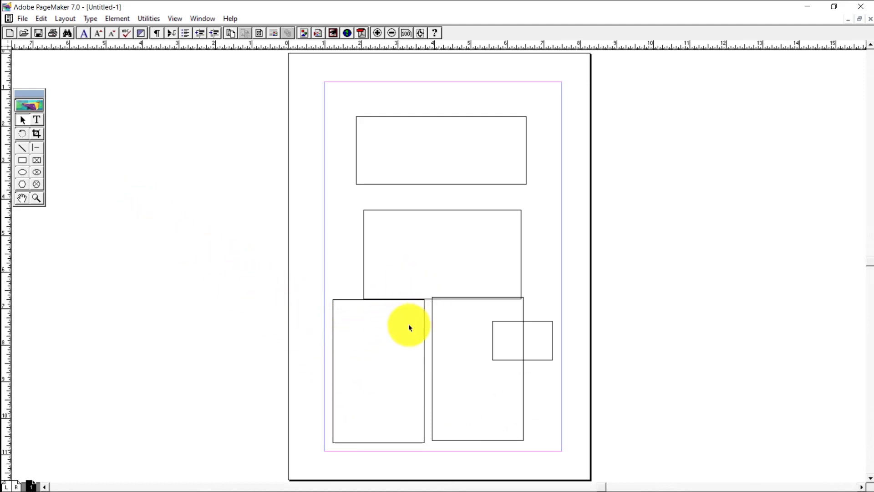
{"action": "key", "text": "ctrl+a"}
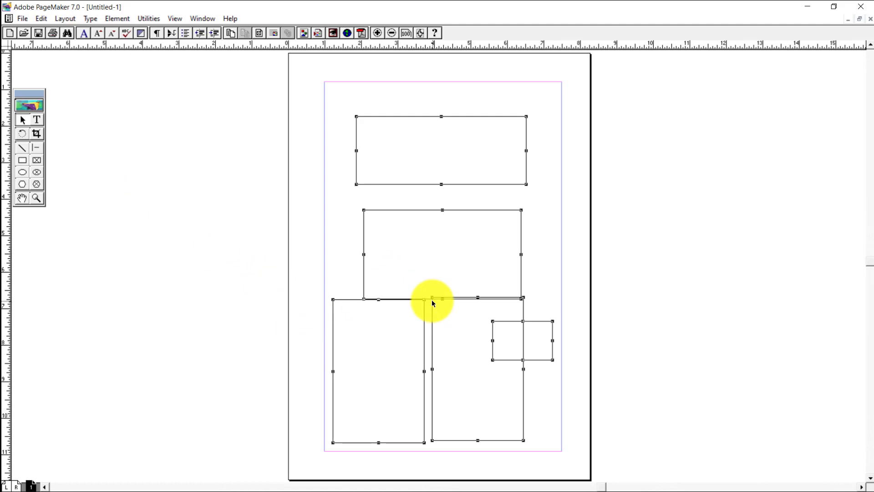
{"action": "key", "text": "Delete"}
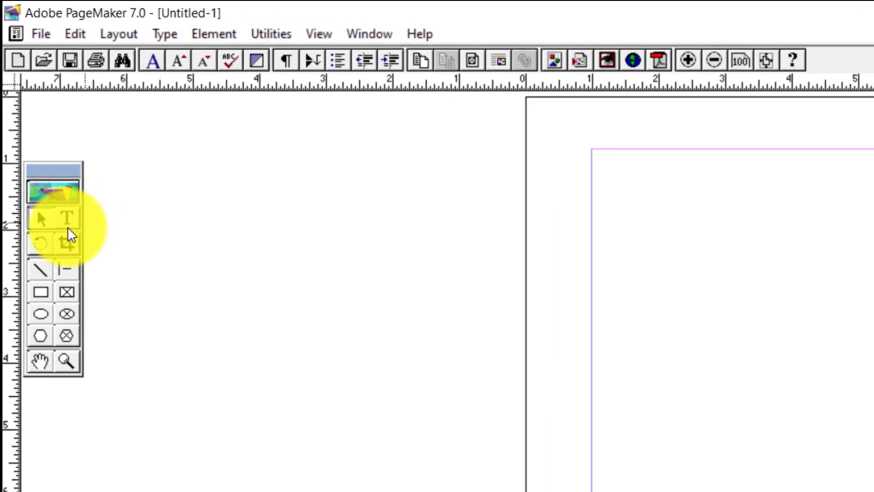
Step: Add the text "this is a publication" at the left margin in the upper part of the page with the Text tool
{"action": "left_click", "coordinate": [67, 226]}
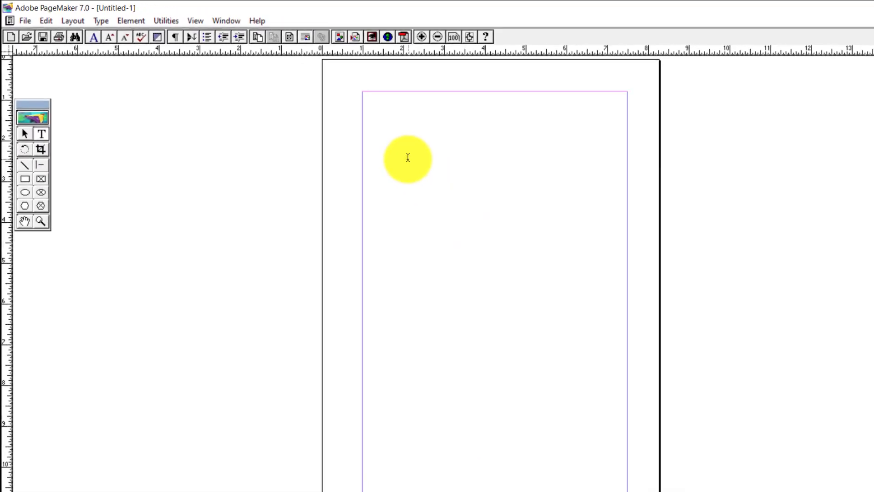
{"action": "type", "text": "hg"}
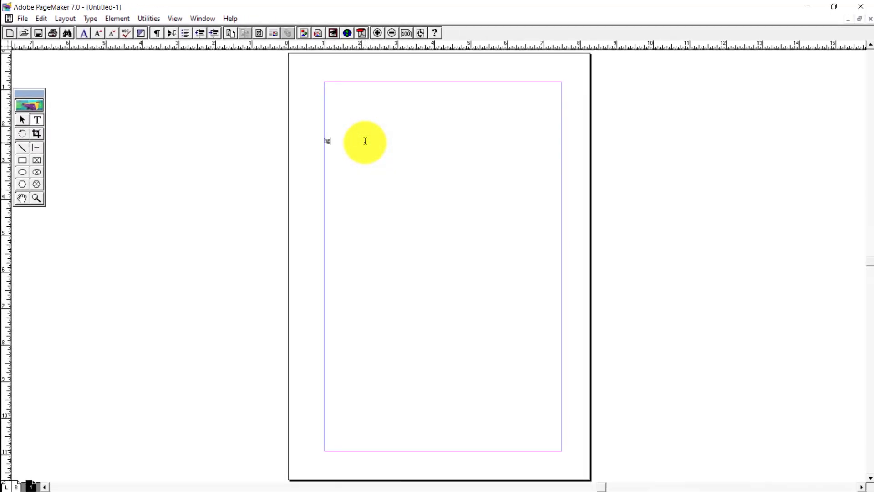
{"action": "key", "text": "BackSpace"}
{"action": "key", "text": "BackSpace"}
{"action": "type", "text": "this is a publication"}
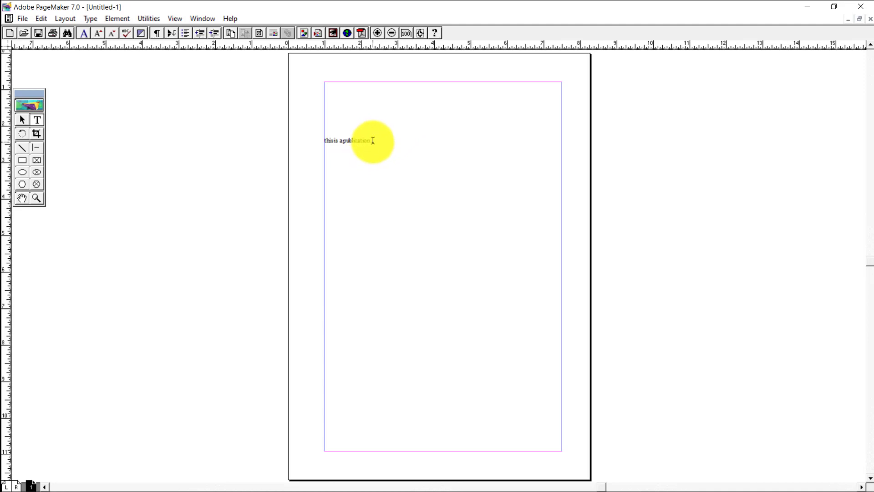
Step: Format the text "this is a publication" in the Kaufmann BT font at 60 points
{"action": "left_click_drag", "start_coordinate": [373, 140], "coordinate": [322, 141]}
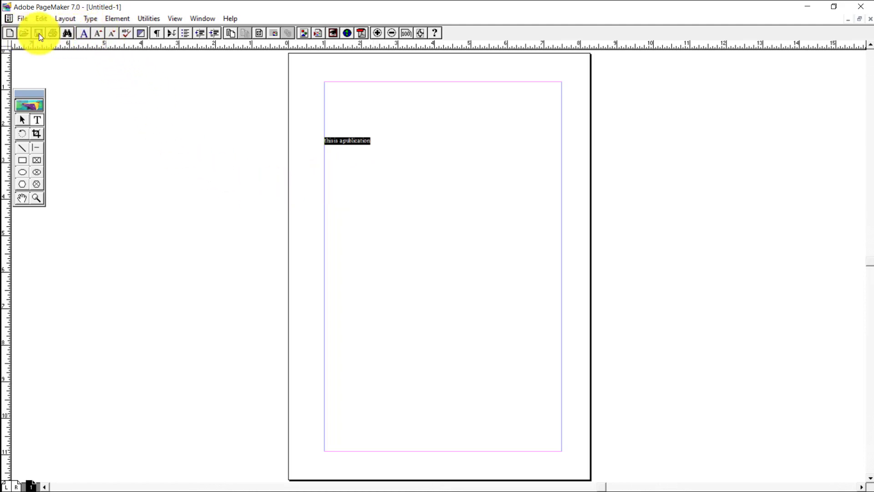
{"action": "left_click", "coordinate": [84, 34]}
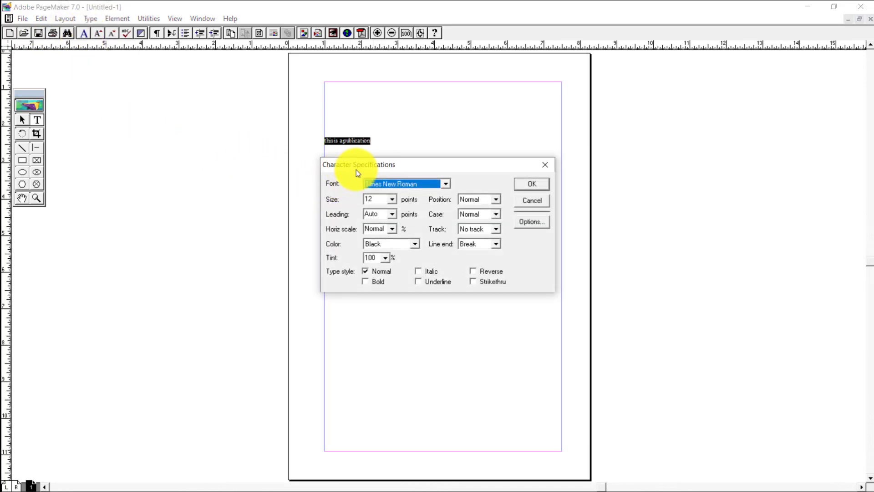
{"action": "left_click_drag", "start_coordinate": [372, 171], "coordinate": [369, 211]}
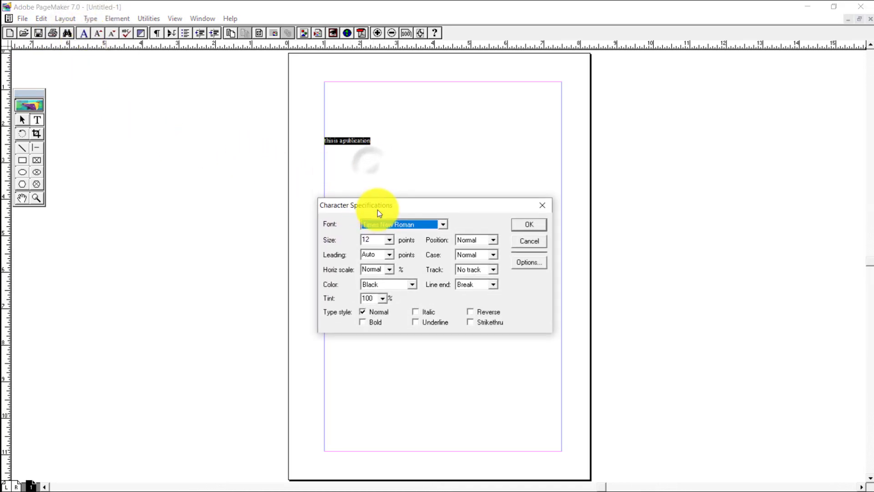
{"action": "left_click", "coordinate": [389, 240]}
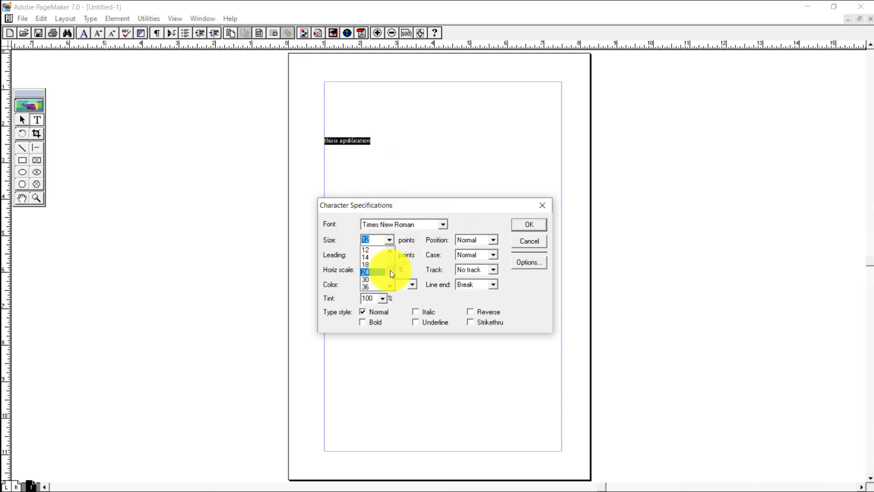
{"action": "left_click", "coordinate": [373, 278]}
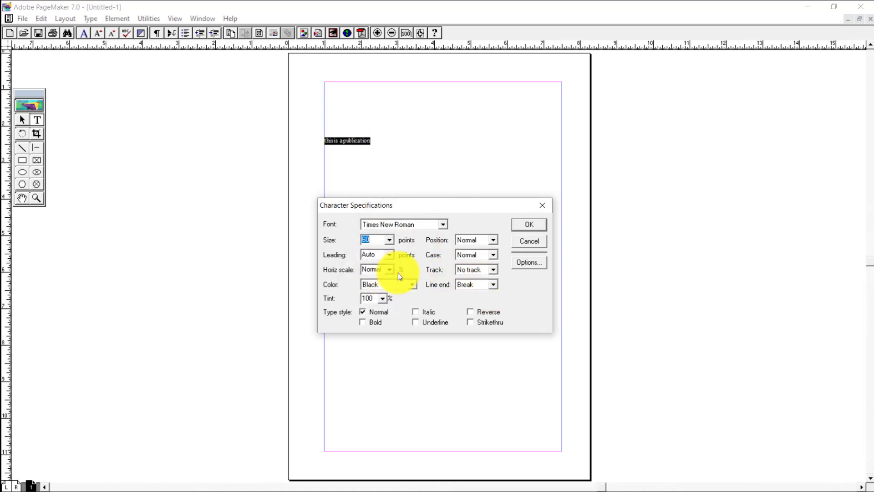
{"action": "left_click", "coordinate": [443, 226]}
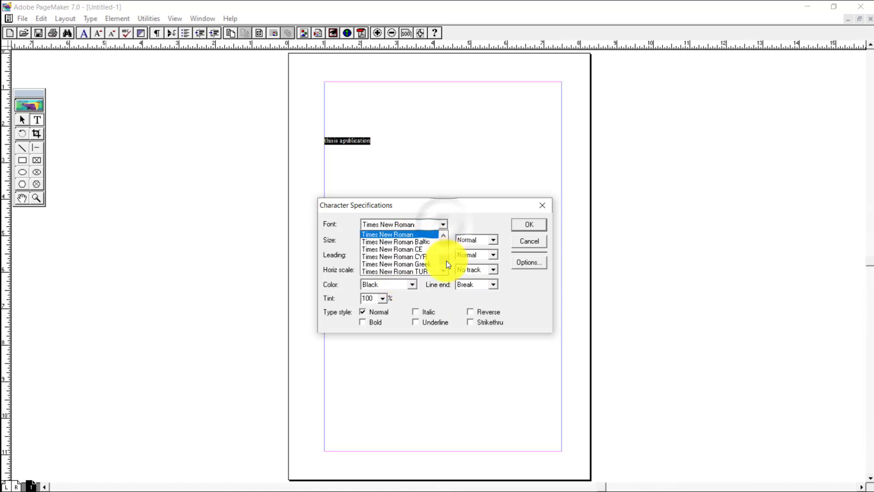
{"action": "left_click_drag", "start_coordinate": [446, 261], "coordinate": [444, 255]}
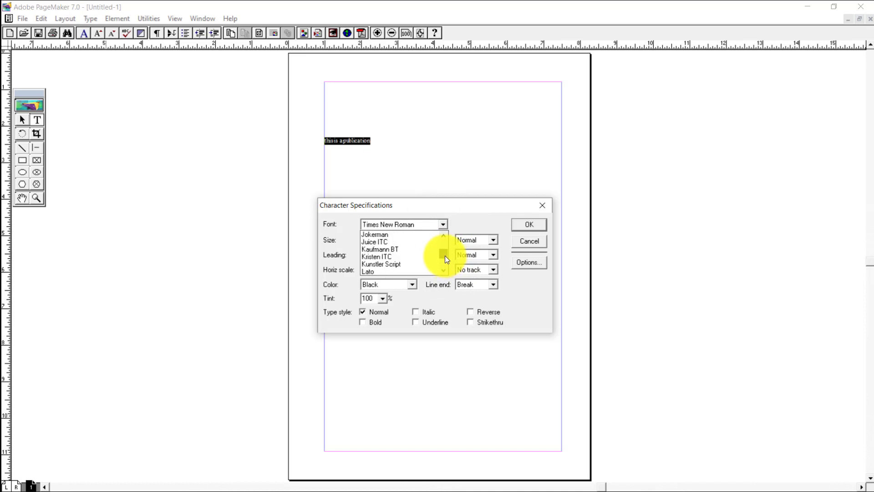
{"action": "left_click", "coordinate": [397, 250]}
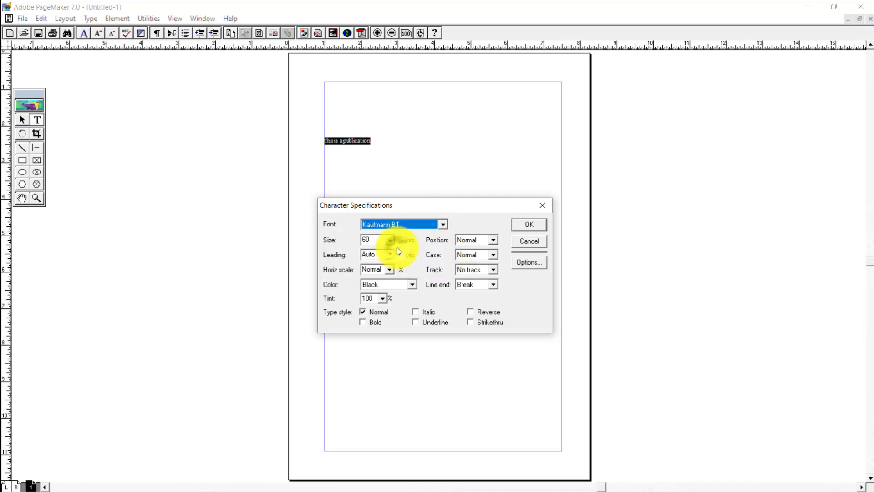
{"action": "left_click", "coordinate": [524, 231]}
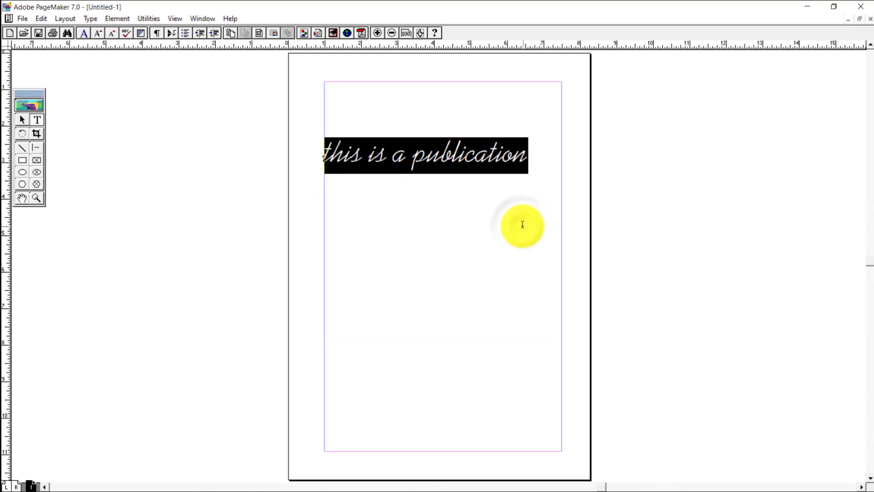
{"action": "left_click", "coordinate": [442, 162]}
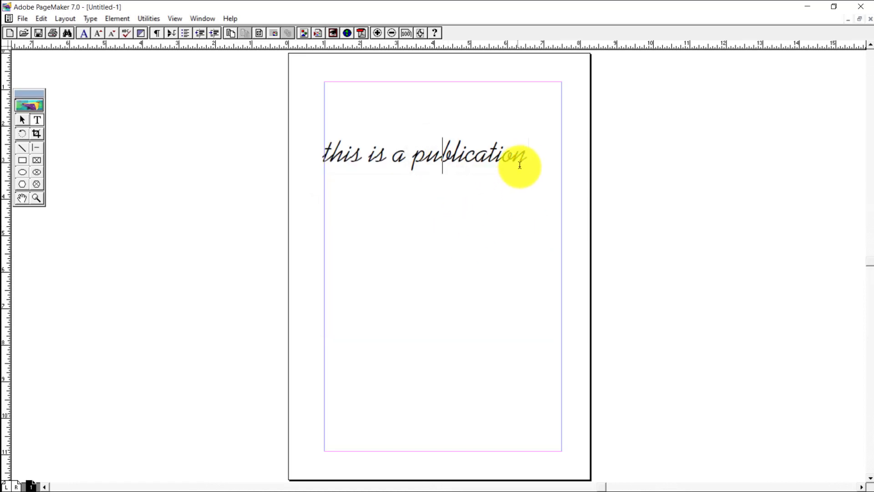
Step: Enlarge the whole line of text in small increments and reduce it back to its previous size
{"action": "left_click_drag", "start_coordinate": [526, 156], "coordinate": [322, 154]}
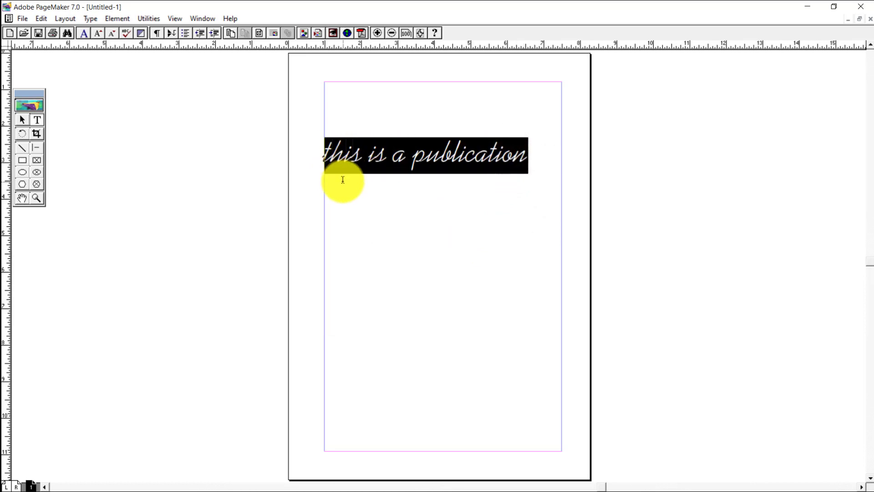
{"action": "left_click", "coordinate": [100, 35]}
{"action": "left_click", "coordinate": [100, 35]}
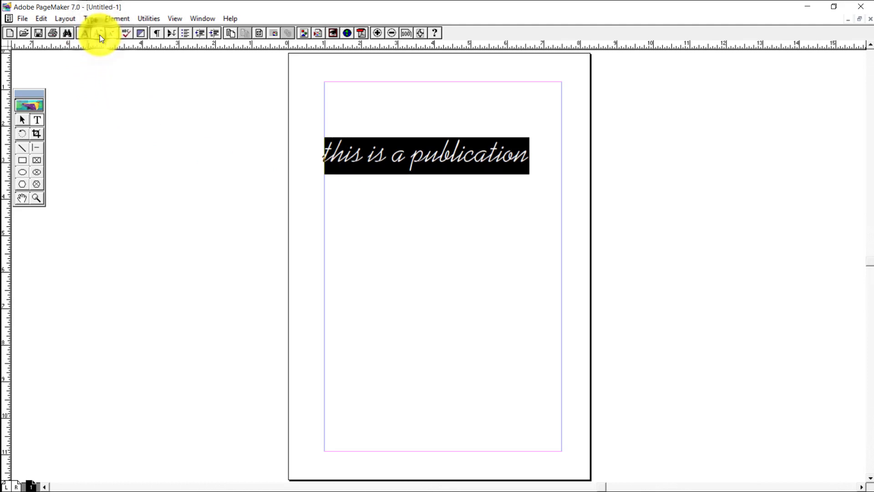
{"action": "left_click", "coordinate": [99, 35]}
{"action": "left_click", "coordinate": [111, 33]}
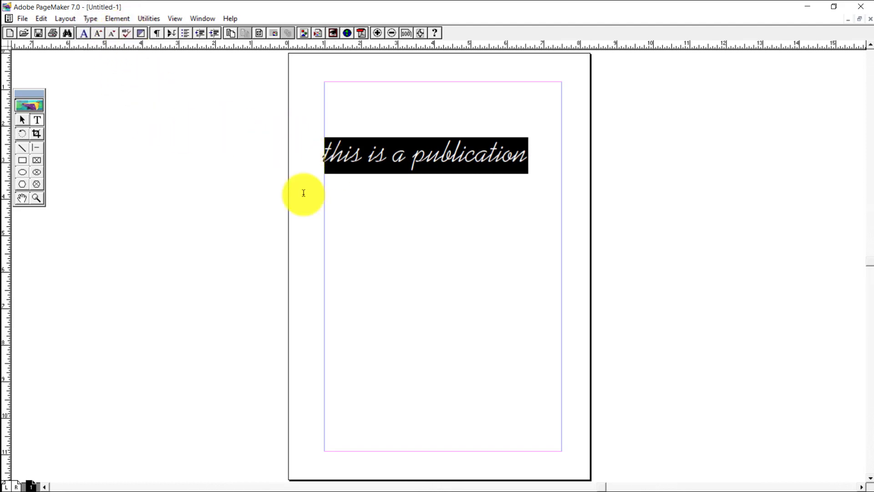
{"action": "left_click", "coordinate": [414, 162]}
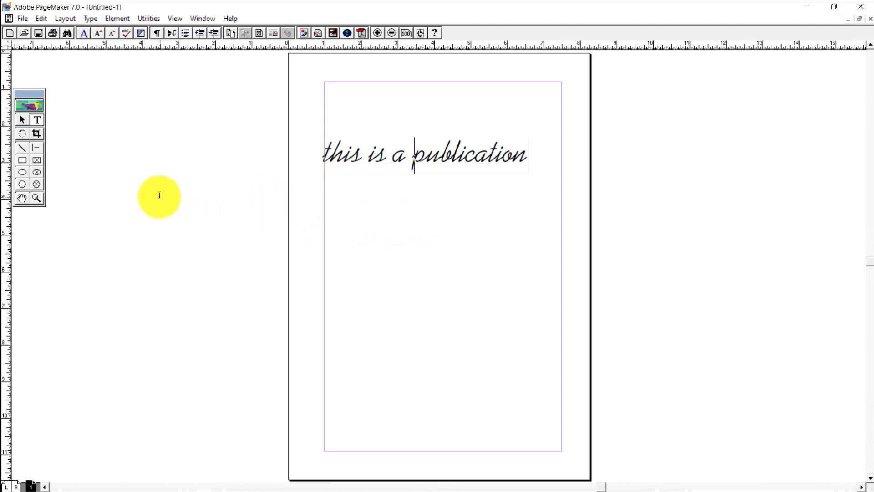
Step: Draw a rectangle about 4.6 by 2.3 inches below the text and six straight lines beneath and beside it
{"action": "left_click", "coordinate": [24, 160]}
{"action": "mouse_move", "coordinate": [353, 224]}
{"action": "left_mouse_down"}
{"action": "mouse_move", "coordinate": [408, 293]}
{"action": "mouse_move", "coordinate": [485, 314]}
{"action": "mouse_move", "coordinate": [520, 308]}
{"action": "left_mouse_up"}
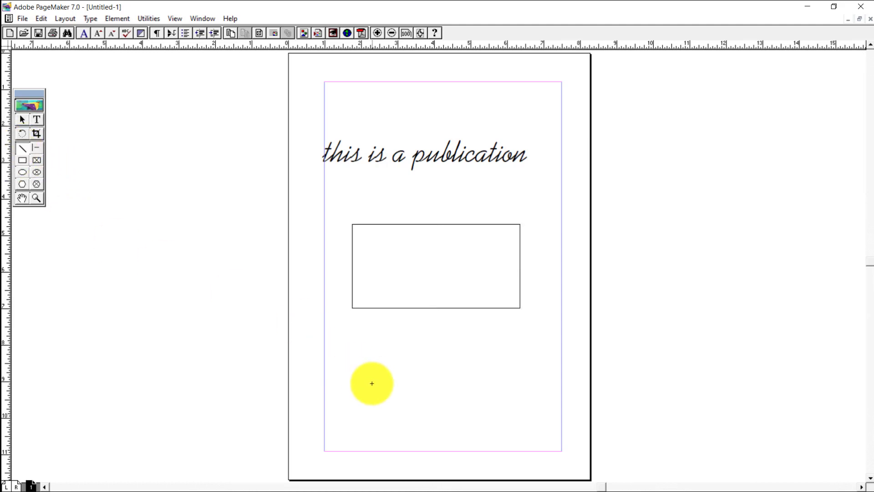
{"action": "left_click_drag", "start_coordinate": [353, 375], "coordinate": [547, 372]}
{"action": "left_click_drag", "start_coordinate": [413, 413], "coordinate": [416, 428]}
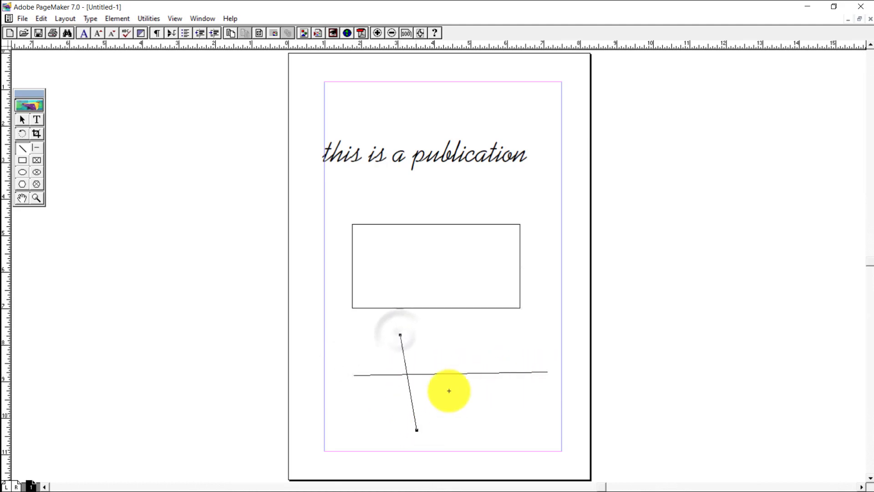
{"action": "mouse_move", "coordinate": [471, 350]}
{"action": "left_mouse_down"}
{"action": "mouse_move", "coordinate": [501, 426]}
{"action": "mouse_move", "coordinate": [432, 359]}
{"action": "mouse_move", "coordinate": [429, 339]}
{"action": "left_mouse_up"}
{"action": "left_click_drag", "start_coordinate": [494, 348], "coordinate": [553, 278]}
{"action": "left_click_drag", "start_coordinate": [362, 352], "coordinate": [315, 272]}
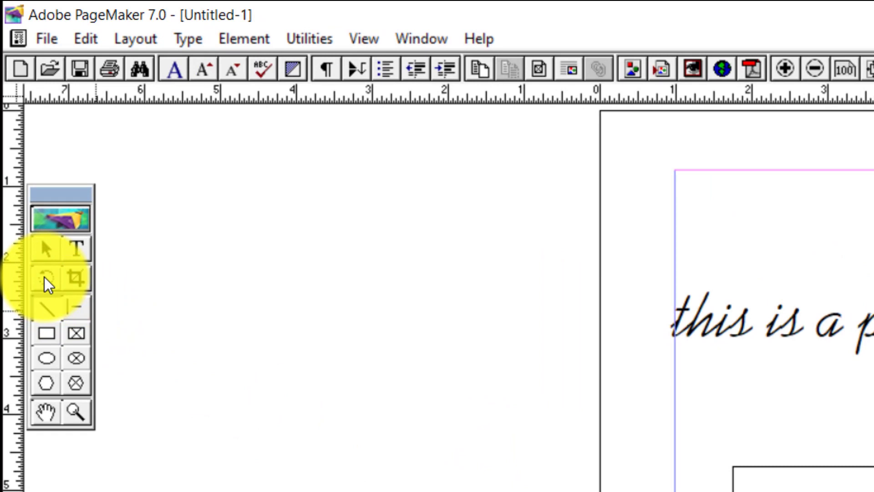
Step: Rotate the rectangle around several of its handles with the Rotate tool until its long sides slope up to the right
{"action": "left_click", "coordinate": [45, 277]}
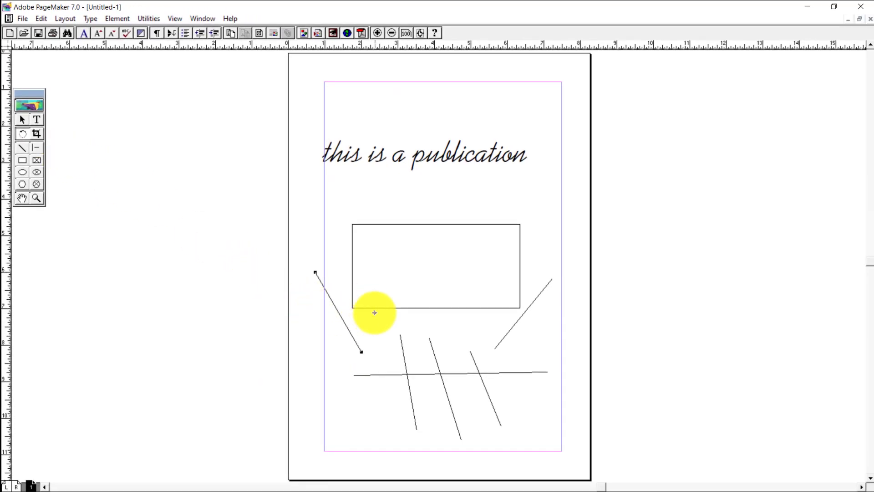
{"action": "left_click", "coordinate": [376, 307]}
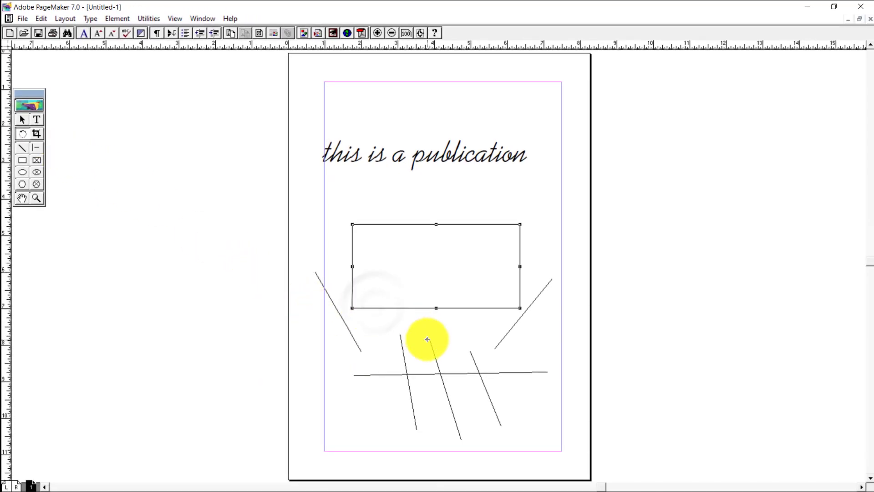
{"action": "left_click", "coordinate": [351, 314]}
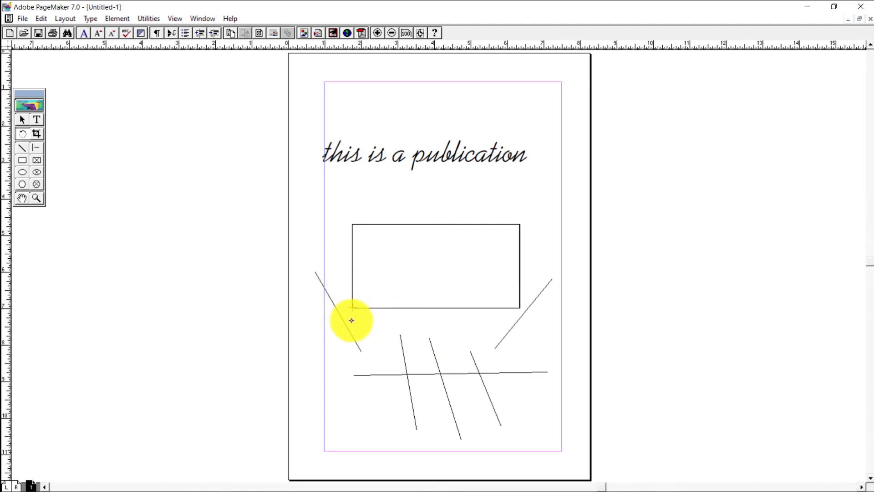
{"action": "left_click_drag", "start_coordinate": [353, 307], "coordinate": [392, 309]}
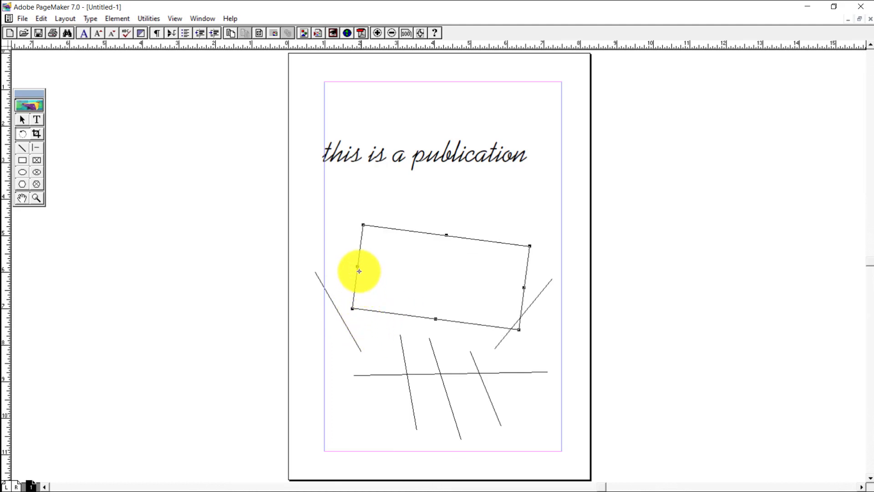
{"action": "left_click_drag", "start_coordinate": [358, 266], "coordinate": [388, 286]}
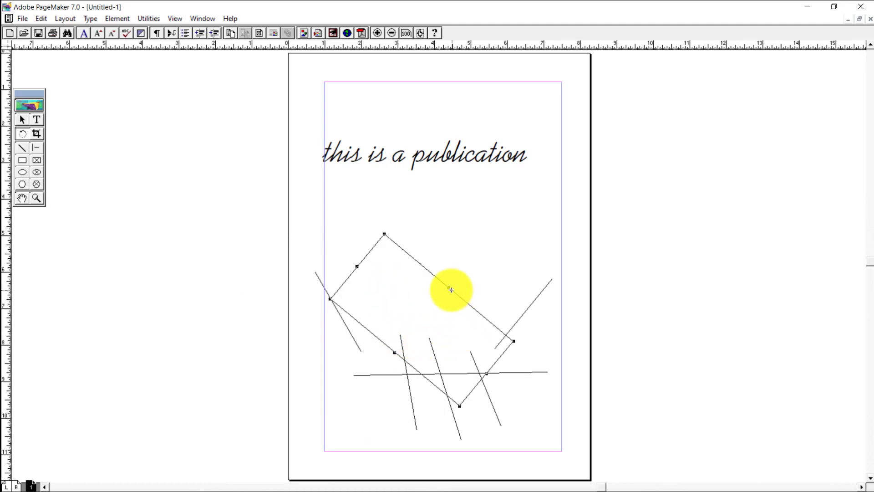
{"action": "left_click_drag", "start_coordinate": [450, 288], "coordinate": [410, 240]}
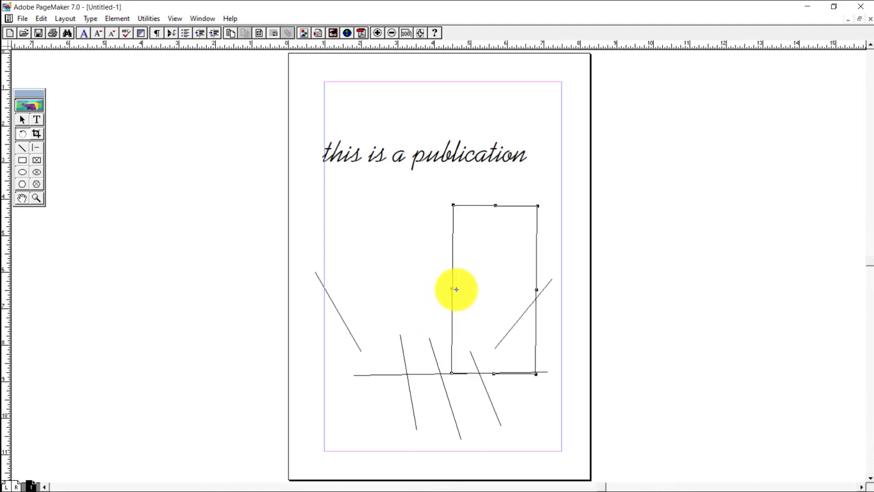
{"action": "left_click_drag", "start_coordinate": [451, 286], "coordinate": [408, 343]}
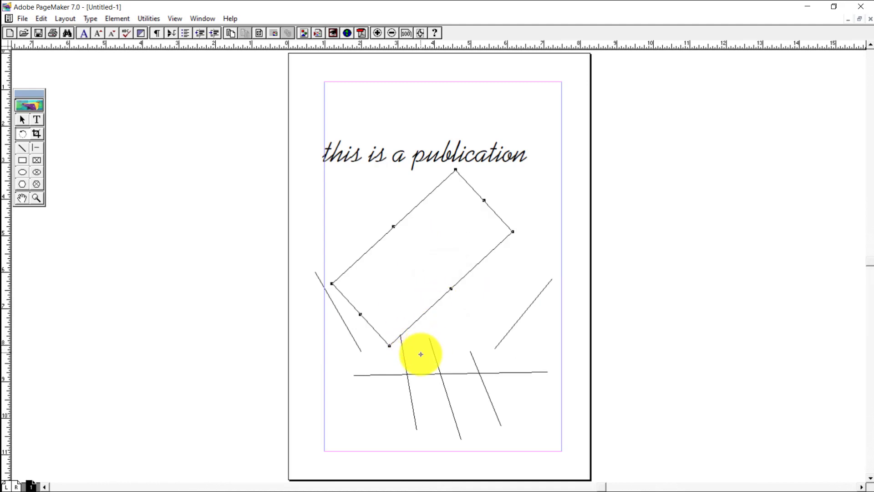
Step: Rotate the rightmost slanted line around its lower end to lean left, and the long horizontal line around its right end to nearly vertical
{"action": "left_click", "coordinate": [507, 333]}
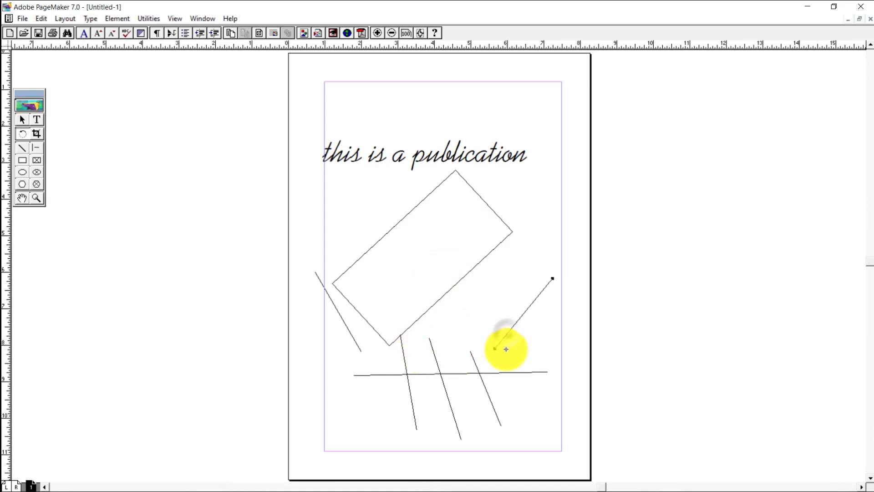
{"action": "left_click_drag", "start_coordinate": [495, 347], "coordinate": [523, 310]}
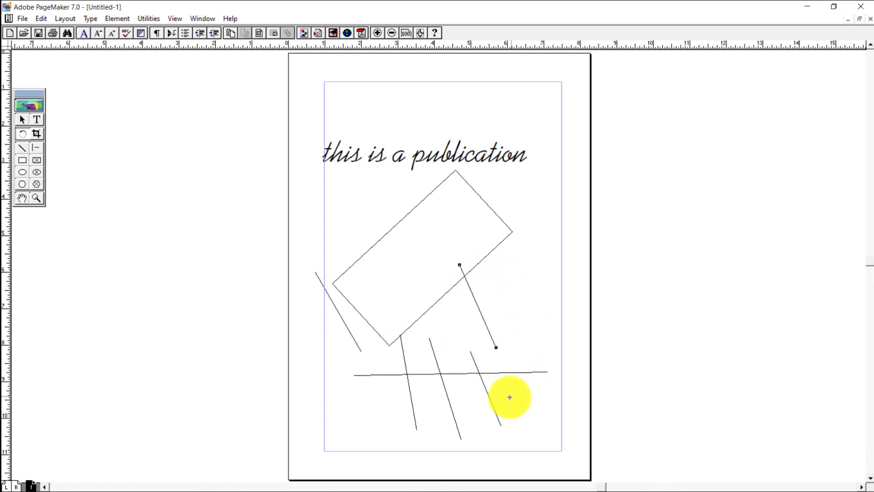
{"action": "left_click", "coordinate": [504, 373]}
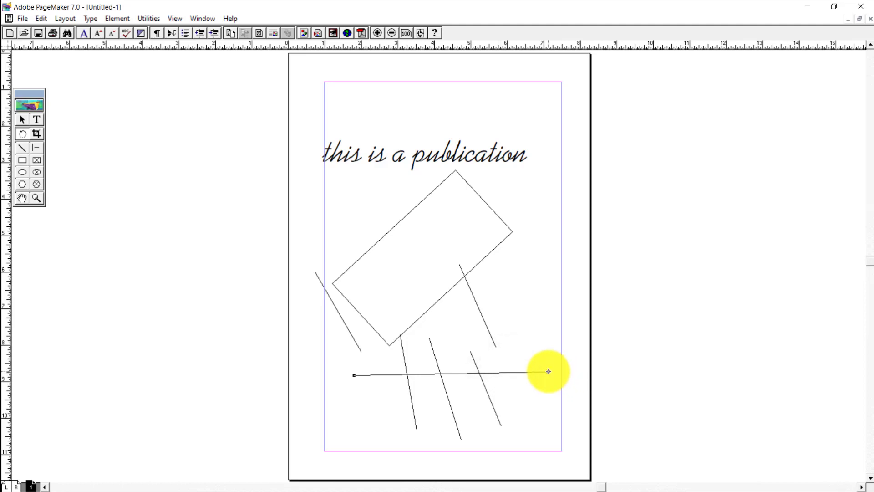
{"action": "left_click_drag", "start_coordinate": [549, 372], "coordinate": [546, 414]}
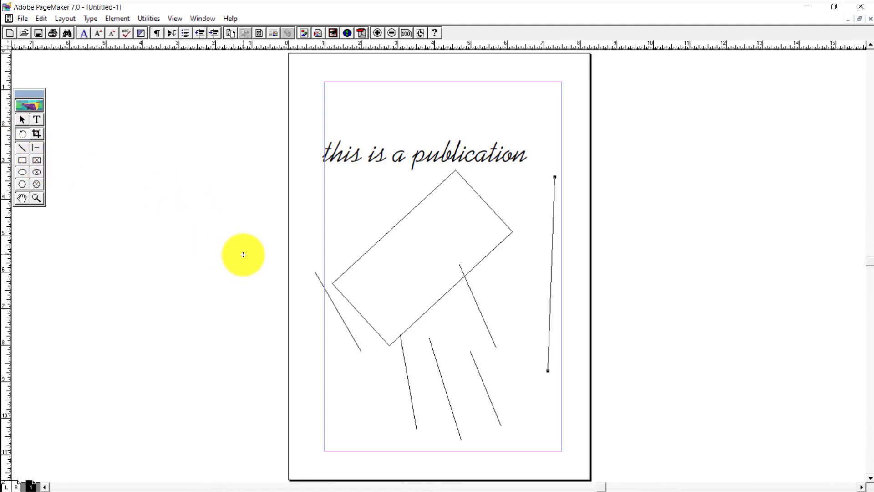
Step: Select everything on the page and delete it
{"action": "key", "text": "ctrl+a"}
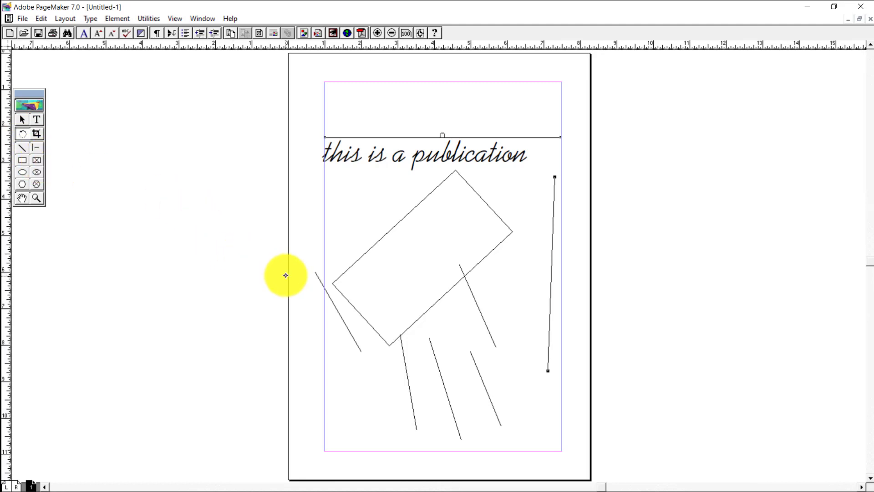
{"action": "key", "text": "Delete"}
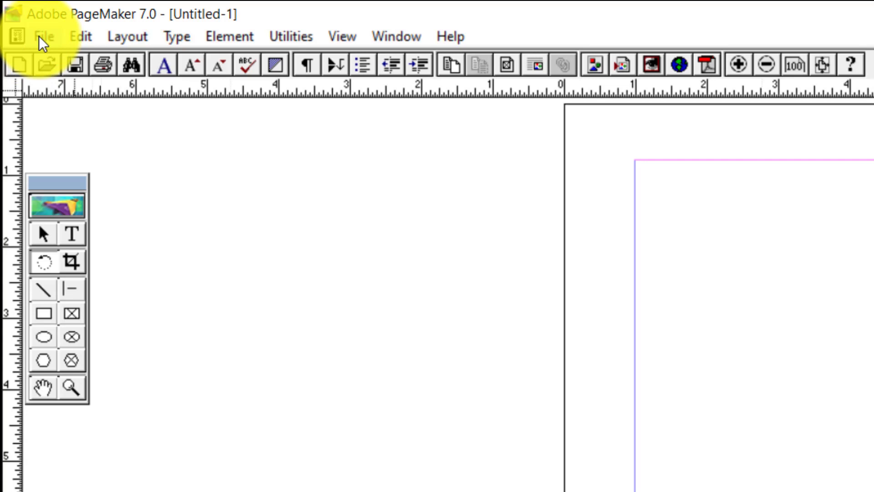
Step: Place the colors PNG from the images folder as an independent graphic about 4.2 by 3.7 inches in the upper part of the page
{"action": "left_click", "coordinate": [40, 36]}
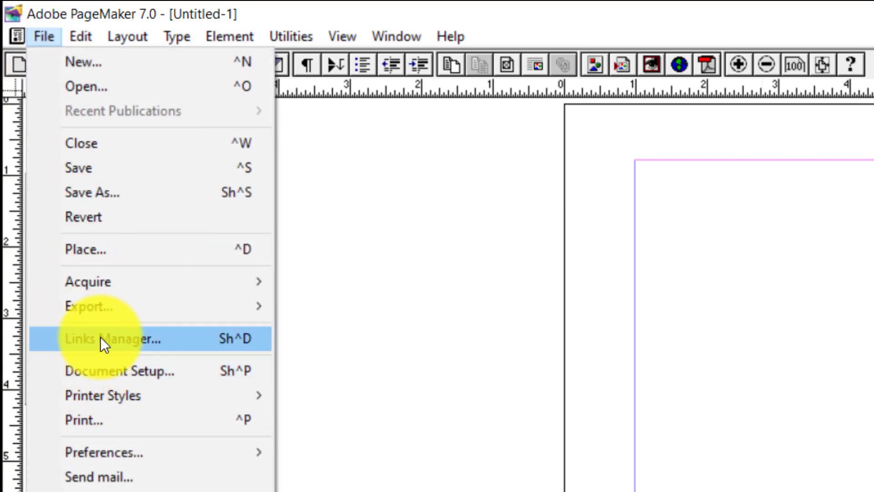
{"action": "left_click", "coordinate": [104, 250]}
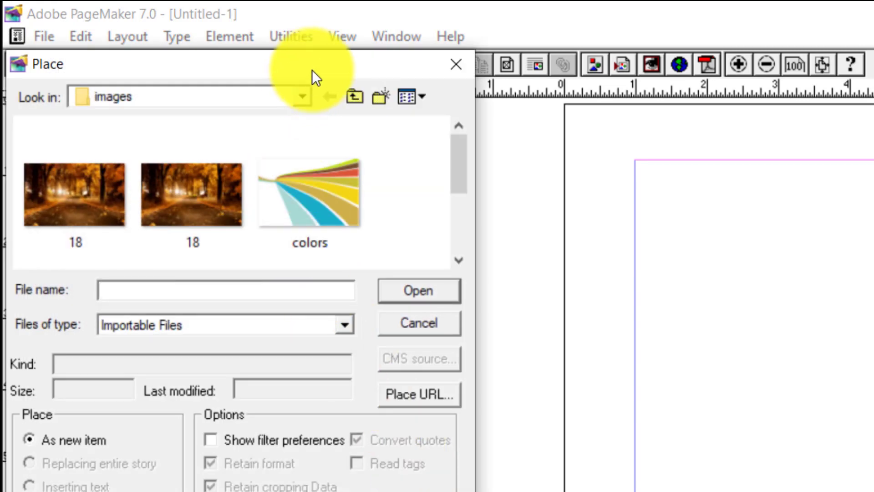
{"action": "left_click_drag", "start_coordinate": [312, 68], "coordinate": [475, 99]}
{"action": "left_click", "coordinate": [375, 200]}
{"action": "left_click", "coordinate": [487, 264]}
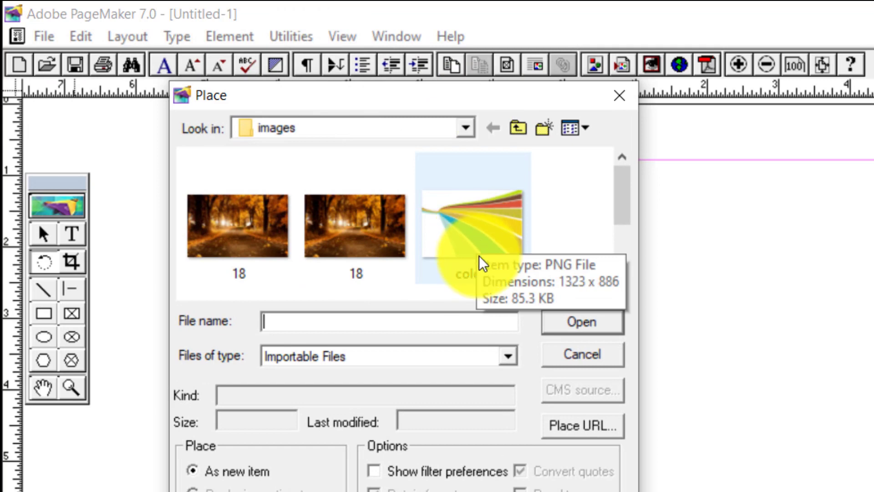
{"action": "left_click", "coordinate": [472, 228]}
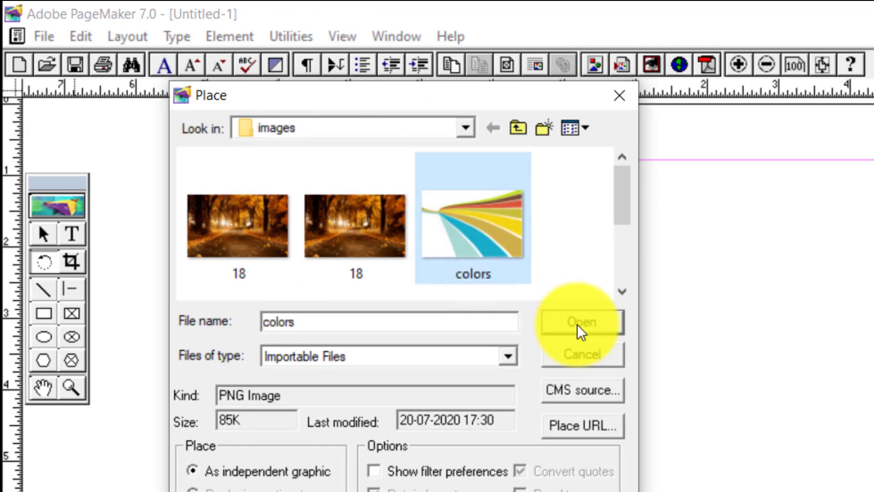
{"action": "left_click", "coordinate": [578, 324]}
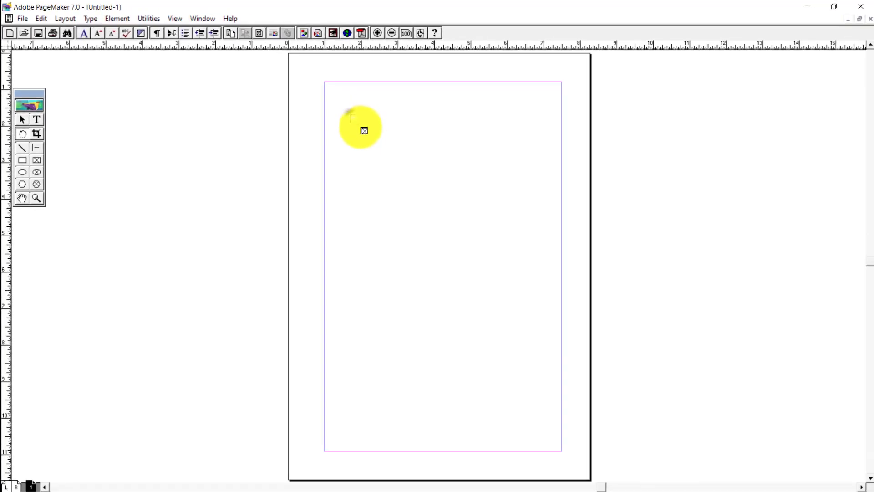
{"action": "left_click_drag", "start_coordinate": [519, 170], "coordinate": [716, 360]}
{"action": "left_click_drag", "start_coordinate": [484, 242], "coordinate": [505, 250]}
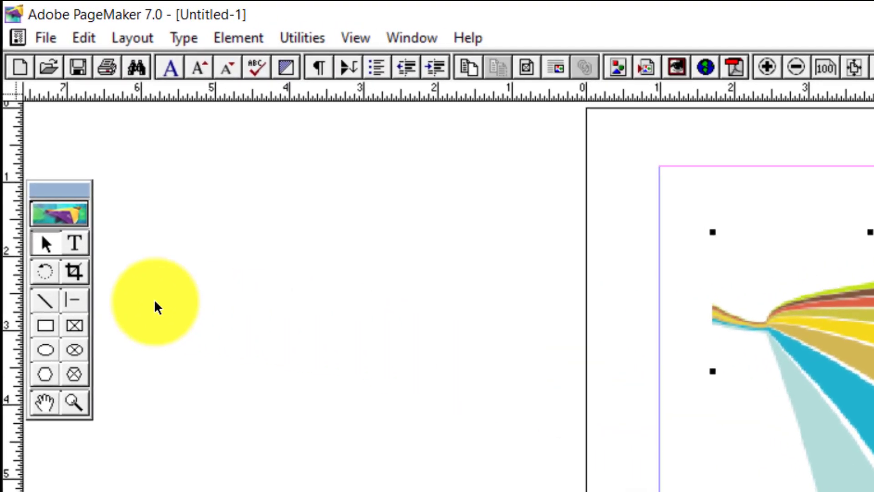
Step: Crop the image from several of its handles with the Cropping tool, ending with a visible area about 2.4 by 1.8 inches
{"action": "left_click", "coordinate": [74, 272]}
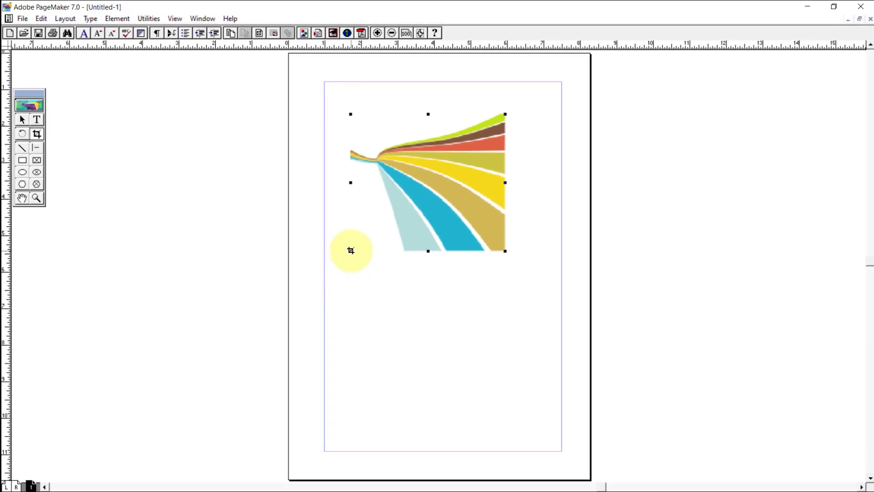
{"action": "left_click_drag", "start_coordinate": [351, 250], "coordinate": [452, 186]}
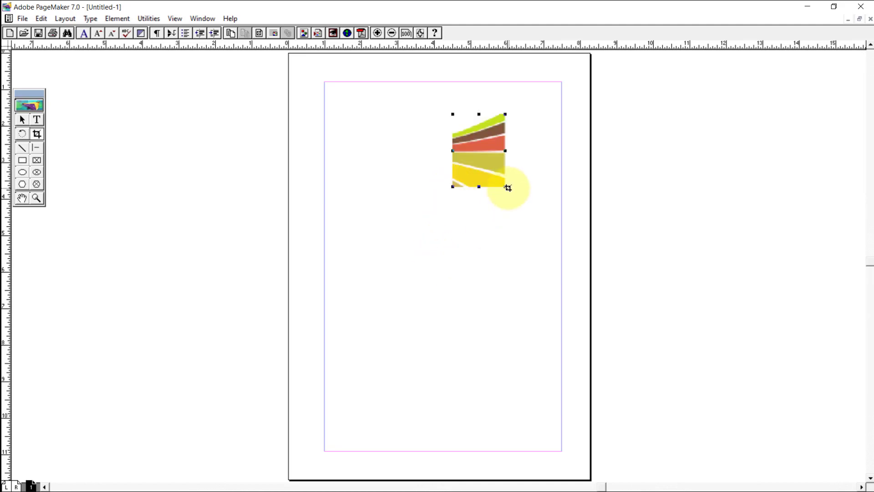
{"action": "left_click_drag", "start_coordinate": [506, 185], "coordinate": [502, 153]}
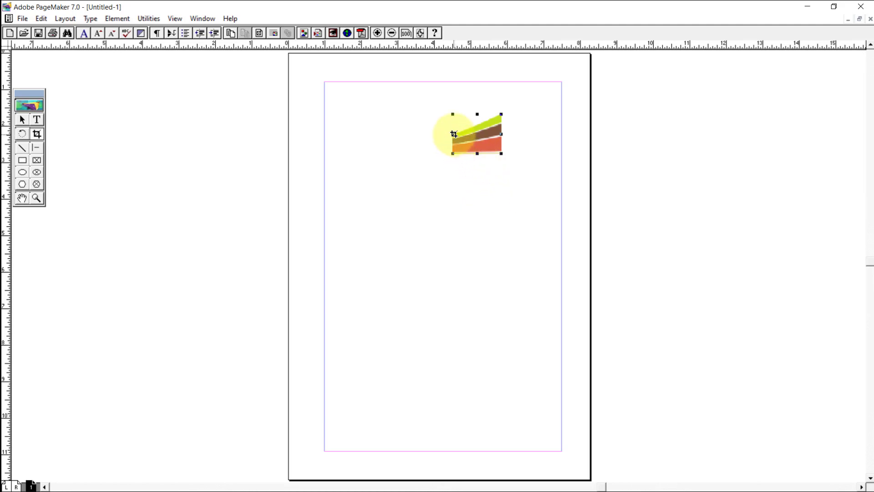
{"action": "left_click_drag", "start_coordinate": [454, 133], "coordinate": [359, 134]}
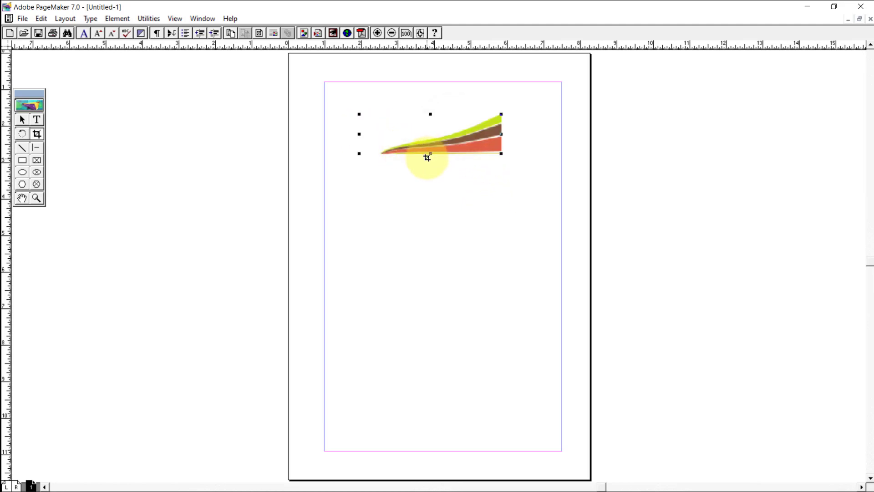
{"action": "left_click_drag", "start_coordinate": [430, 153], "coordinate": [431, 200]}
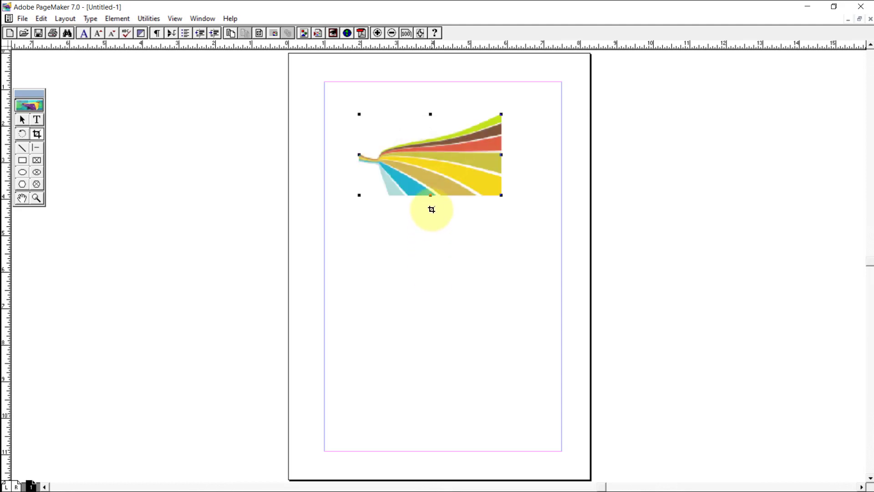
{"action": "left_click_drag", "start_coordinate": [501, 194], "coordinate": [445, 178]}
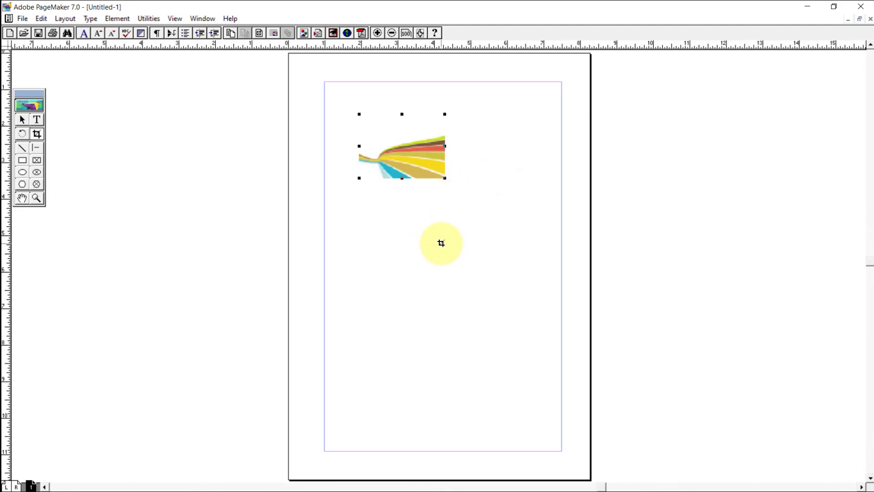
Step: Draw a rectangle about 2.2 by 2 inches below the cropped image
{"action": "left_click", "coordinate": [441, 243]}
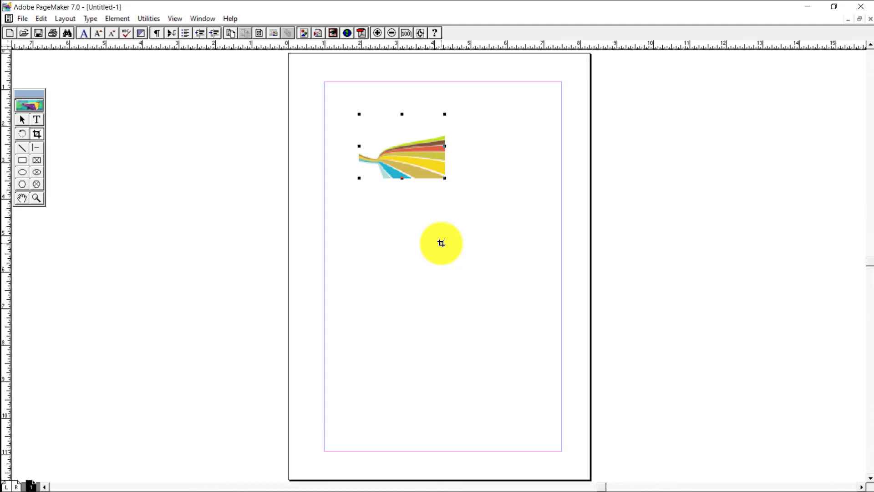
{"action": "left_click", "coordinate": [22, 160]}
{"action": "left_click_drag", "start_coordinate": [380, 243], "coordinate": [462, 316]}
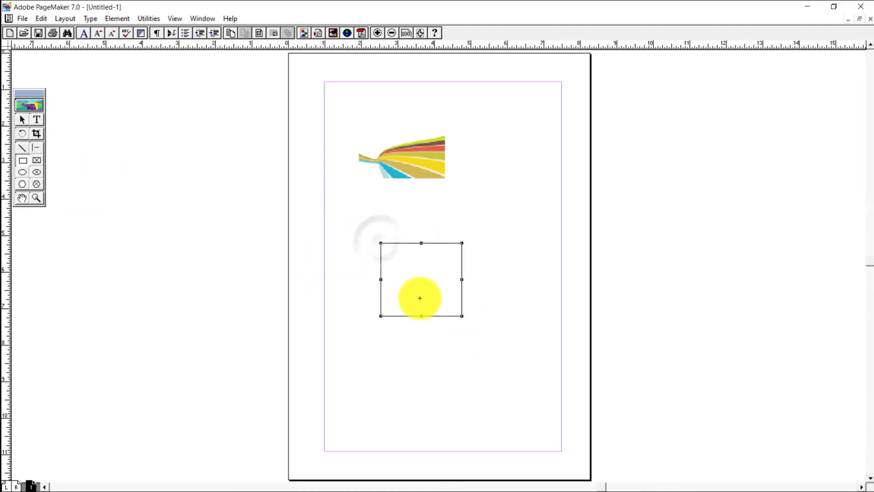
Step: Crop the image further from its upper-right corner to about 1.7 by 1.3 inches
{"action": "left_click", "coordinate": [37, 134]}
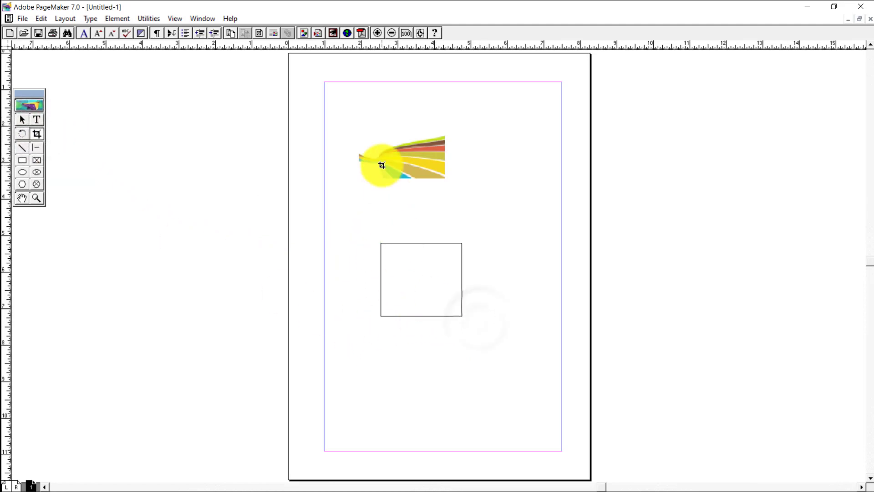
{"action": "left_click", "coordinate": [405, 172]}
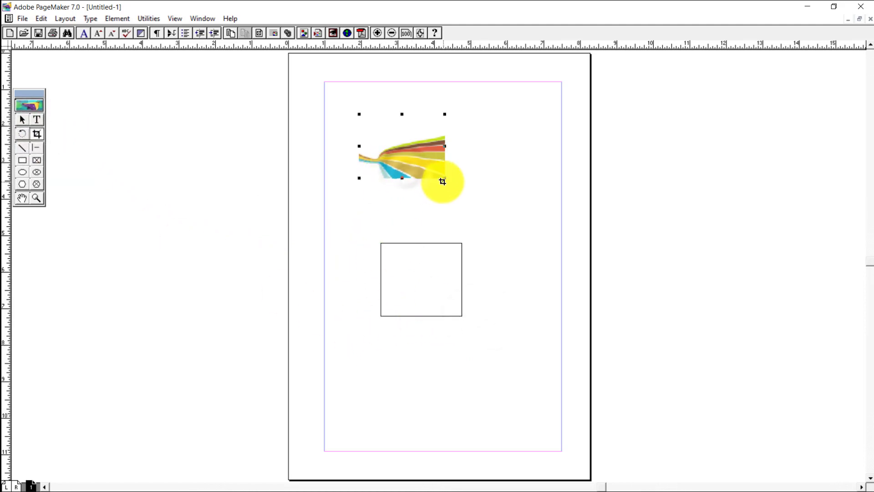
{"action": "left_click_drag", "start_coordinate": [445, 115], "coordinate": [422, 132]}
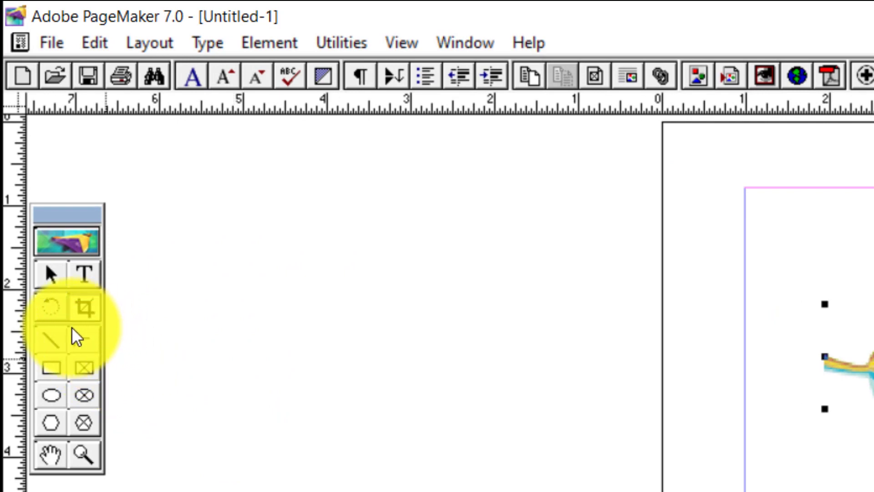
Step: Draw a horizontal constrained line about 4.6 inches long below the rectangle and a vertical one about 0.9 inch long up from its right end
{"action": "left_click", "coordinate": [85, 341]}
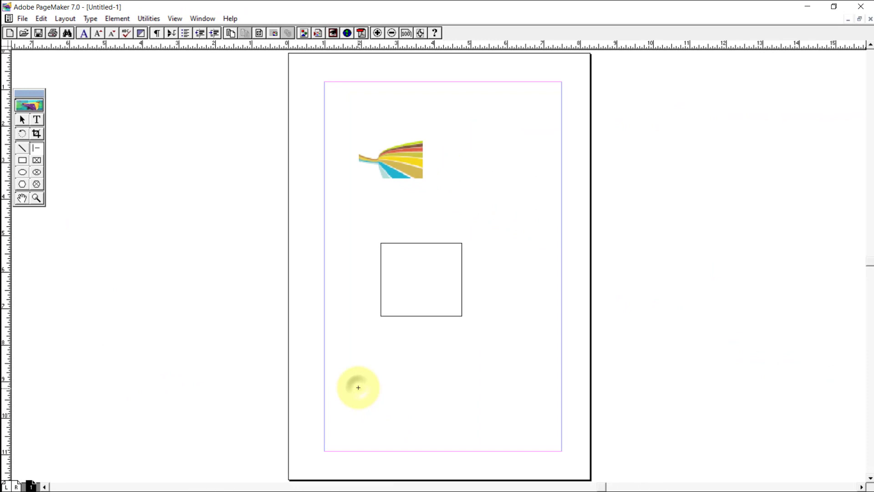
{"action": "left_click_drag", "start_coordinate": [358, 388], "coordinate": [538, 393]}
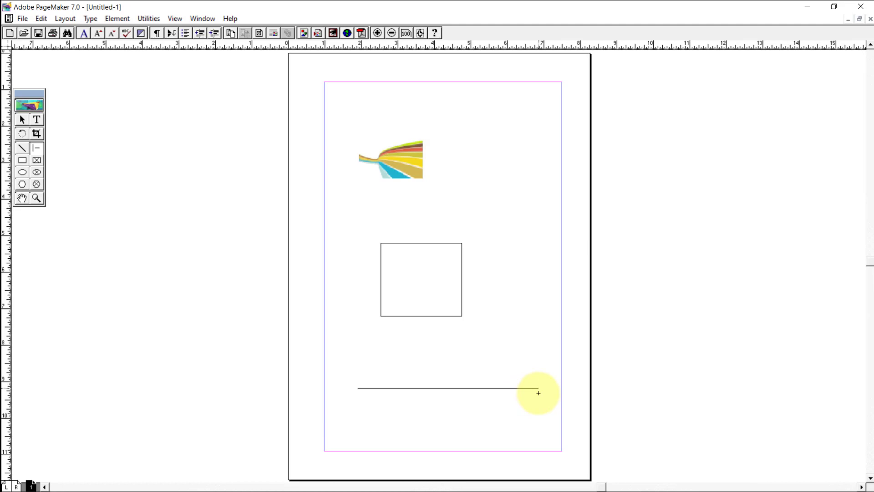
{"action": "mouse_move", "coordinate": [539, 392]}
{"action": "left_mouse_down"}
{"action": "mouse_move", "coordinate": [507, 287]}
{"action": "mouse_move", "coordinate": [431, 248]}
{"action": "mouse_move", "coordinate": [372, 234]}
{"action": "mouse_move", "coordinate": [504, 318]}
{"action": "mouse_move", "coordinate": [524, 367]}
{"action": "left_mouse_up"}
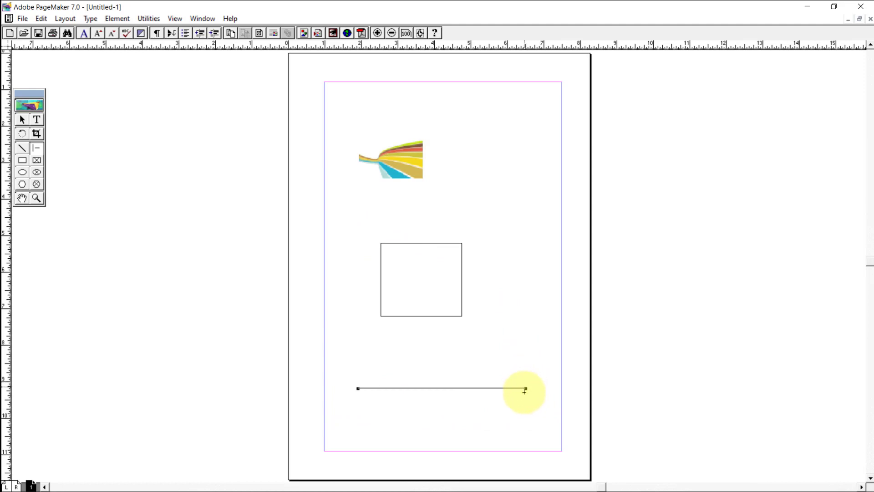
{"action": "left_click_drag", "start_coordinate": [527, 388], "coordinate": [527, 354]}
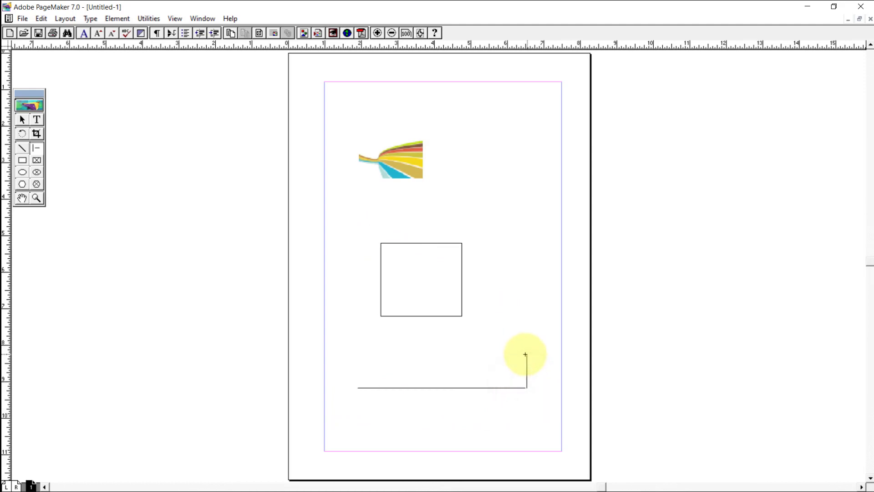
Step: Draw a 6.6-inch horizontal constrained line above the rectangle, two verticals about 5.7 inches long descending from it, and a 5-inch horizontal near the lower margin
{"action": "mouse_move", "coordinate": [365, 225]}
{"action": "left_mouse_down"}
{"action": "mouse_move", "coordinate": [529, 230]}
{"action": "mouse_move", "coordinate": [533, 194]}
{"action": "mouse_move", "coordinate": [516, 146]}
{"action": "mouse_move", "coordinate": [532, 134]}
{"action": "left_mouse_up"}
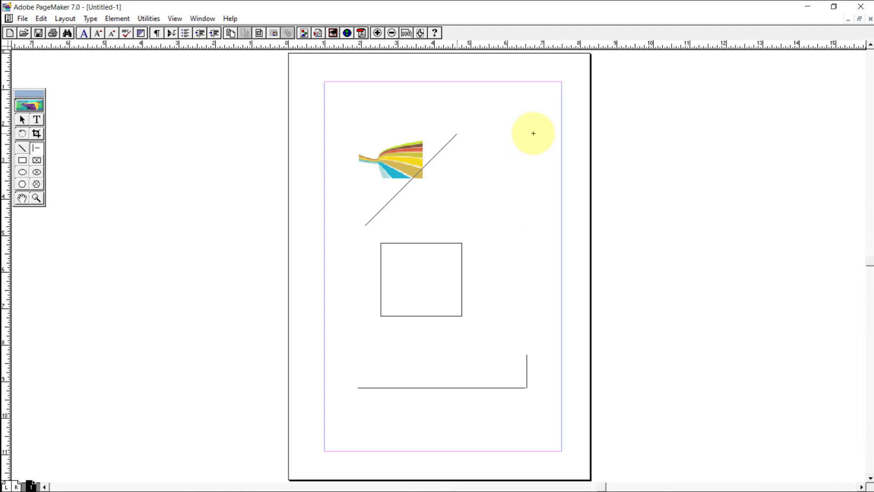
{"action": "mouse_move", "coordinate": [534, 133]}
{"action": "left_mouse_down"}
{"action": "mouse_move", "coordinate": [553, 116]}
{"action": "mouse_move", "coordinate": [373, 90]}
{"action": "left_mouse_up"}
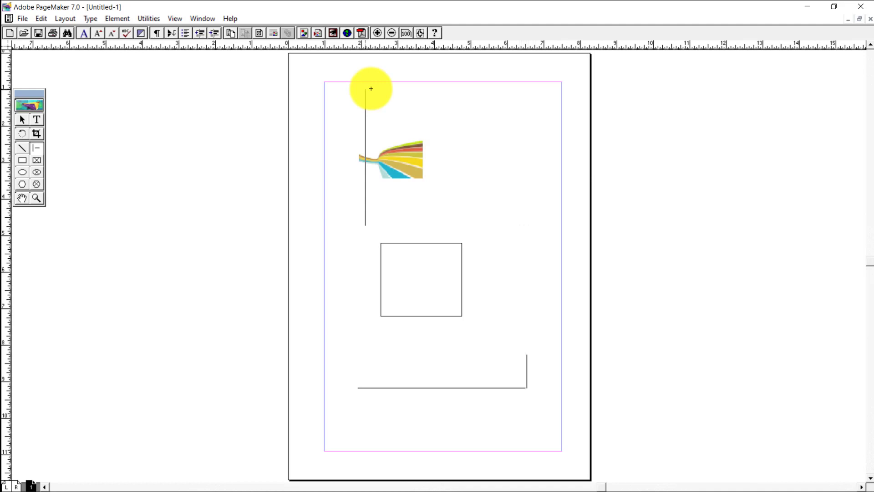
{"action": "mouse_move", "coordinate": [371, 89]}
{"action": "left_mouse_down"}
{"action": "mouse_move", "coordinate": [285, 94]}
{"action": "mouse_move", "coordinate": [201, 187]}
{"action": "mouse_move", "coordinate": [167, 285]}
{"action": "mouse_move", "coordinate": [174, 349]}
{"action": "mouse_move", "coordinate": [228, 427]}
{"action": "mouse_move", "coordinate": [365, 465]}
{"action": "mouse_move", "coordinate": [512, 435]}
{"action": "mouse_move", "coordinate": [556, 411]}
{"action": "mouse_move", "coordinate": [603, 328]}
{"action": "left_mouse_up"}
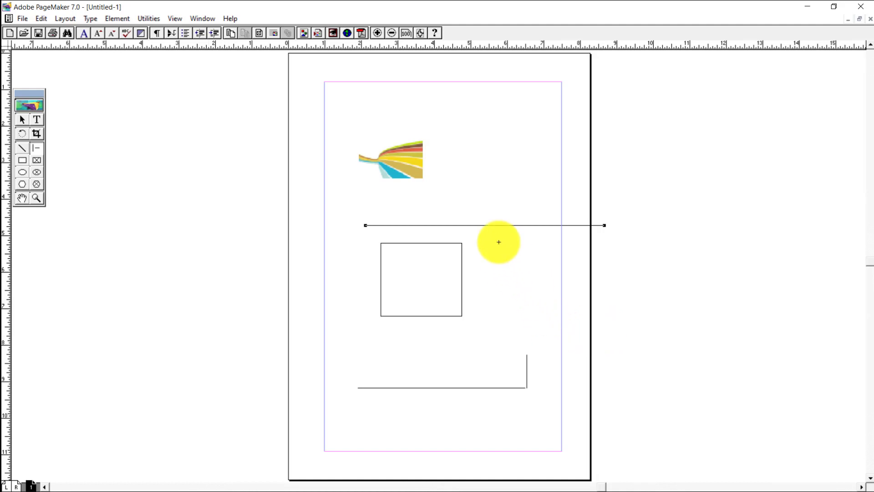
{"action": "left_click_drag", "start_coordinate": [492, 225], "coordinate": [495, 438]}
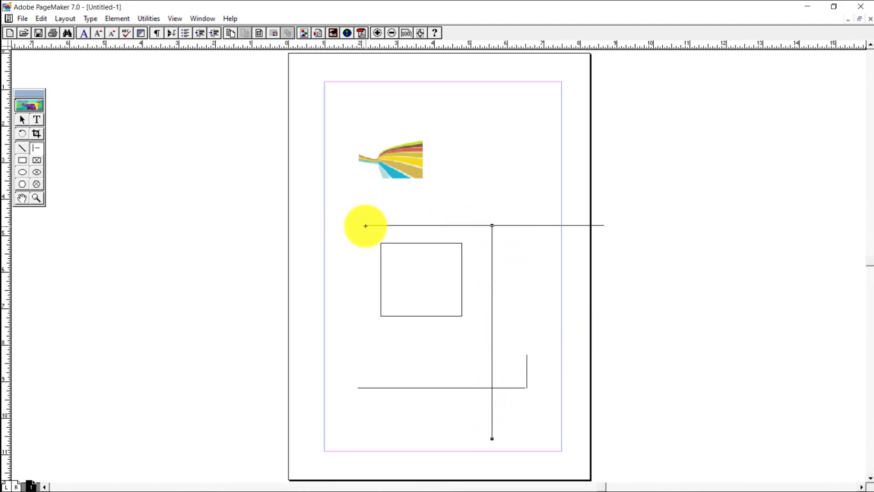
{"action": "mouse_move", "coordinate": [366, 226]}
{"action": "left_mouse_down"}
{"action": "mouse_move", "coordinate": [361, 400]}
{"action": "mouse_move", "coordinate": [371, 429]}
{"action": "mouse_move", "coordinate": [575, 423]}
{"action": "left_mouse_up"}
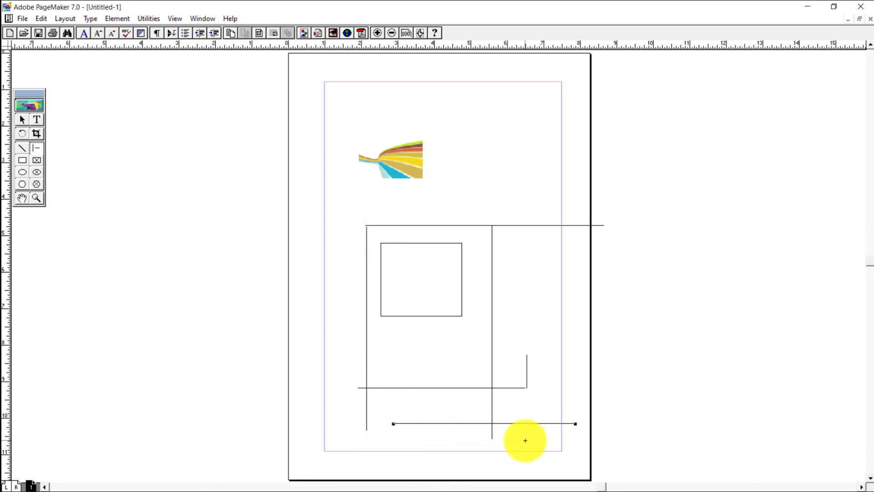
Step: Draw a free slanted line about 2.8 inches long across the image and a vertical constrained line about 4.8 inches long through the rectangle
{"action": "left_click", "coordinate": [25, 150]}
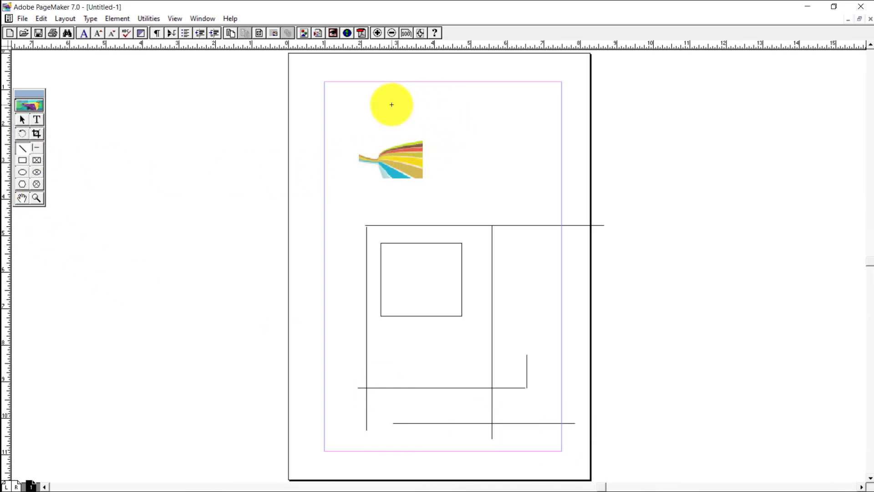
{"action": "mouse_move", "coordinate": [490, 128]}
{"action": "left_mouse_down"}
{"action": "mouse_move", "coordinate": [514, 74]}
{"action": "mouse_move", "coordinate": [544, 175]}
{"action": "mouse_move", "coordinate": [355, 226]}
{"action": "mouse_move", "coordinate": [332, 119]}
{"action": "mouse_move", "coordinate": [488, 137]}
{"action": "mouse_move", "coordinate": [377, 210]}
{"action": "left_mouse_up"}
{"action": "left_click", "coordinate": [36, 148]}
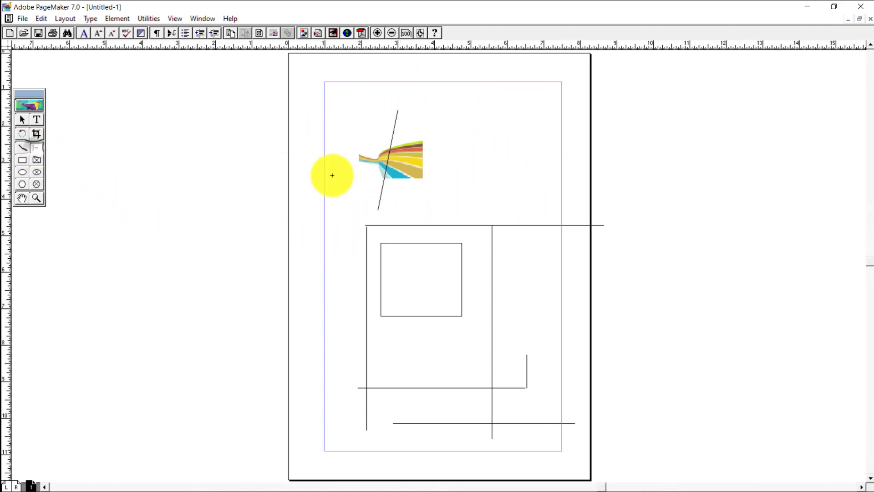
{"action": "left_click_drag", "start_coordinate": [452, 195], "coordinate": [416, 362]}
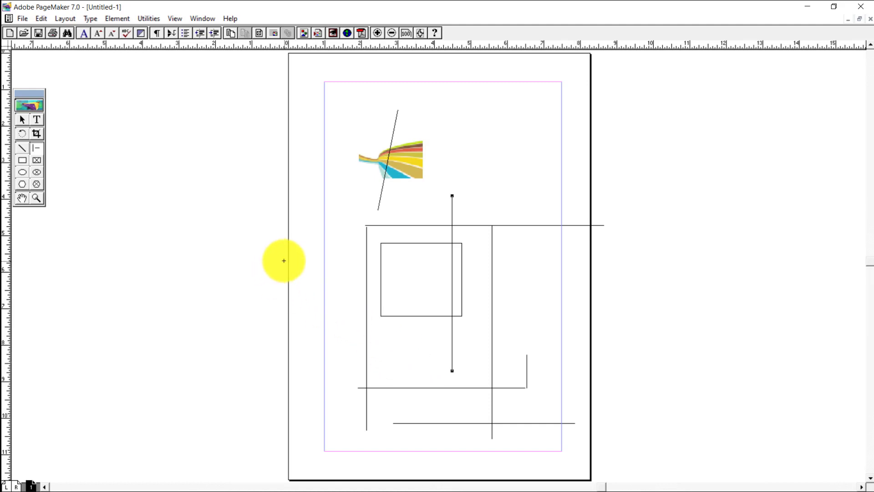
Step: Delete everything on the page and draw a rectangular frame about 5.7 by 2.7 inches near the upper margin
{"action": "key", "text": "Delete"}
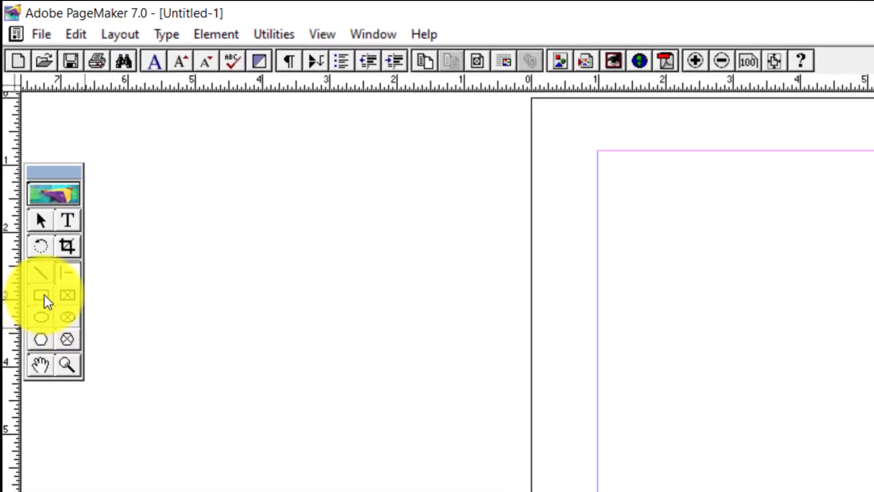
{"action": "left_click", "coordinate": [69, 296]}
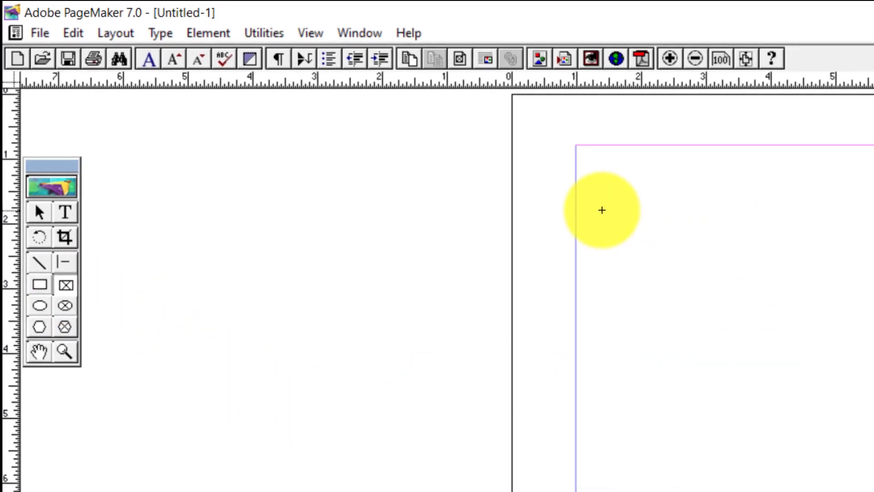
{"action": "left_click_drag", "start_coordinate": [611, 199], "coordinate": [873, 352]}
{"action": "left_click_drag", "start_coordinate": [503, 198], "coordinate": [505, 199]}
{"action": "left_click_drag", "start_coordinate": [528, 206], "coordinate": [552, 210]}
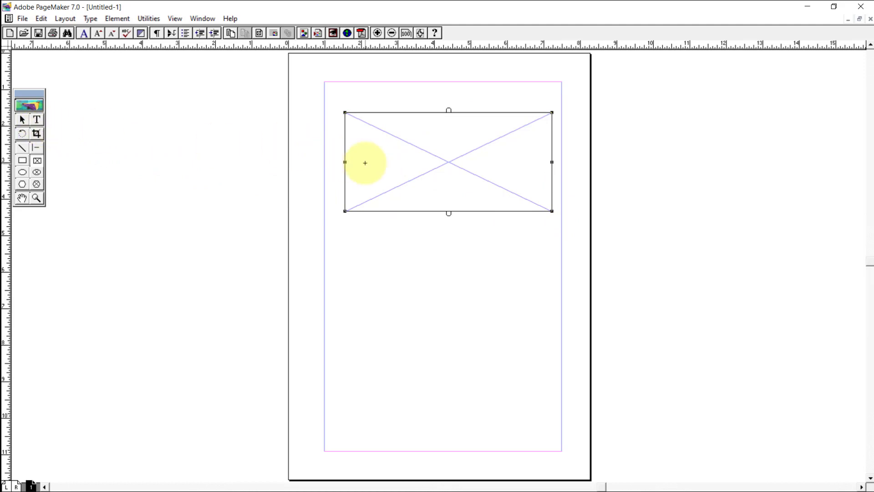
Step: Enter two lines of random filler letters in the rectangular frame and a short filler line near its lower edge
{"action": "left_click", "coordinate": [37, 121]}
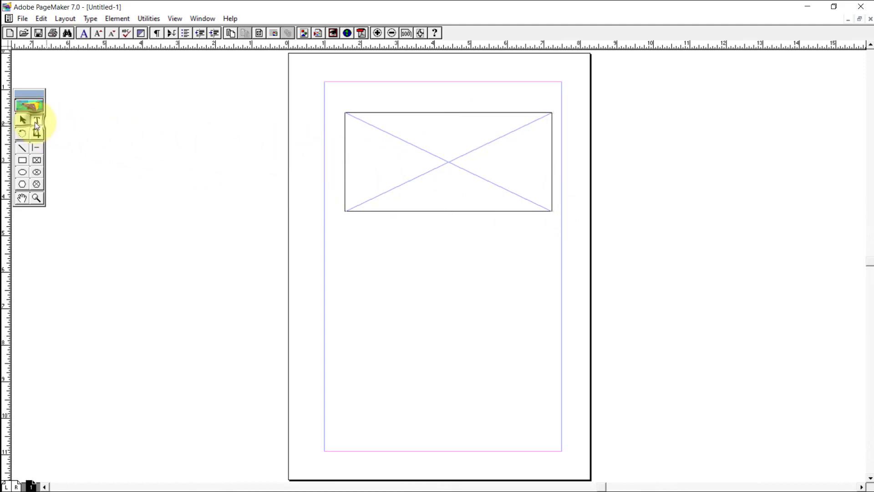
{"action": "left_click", "coordinate": [358, 130]}
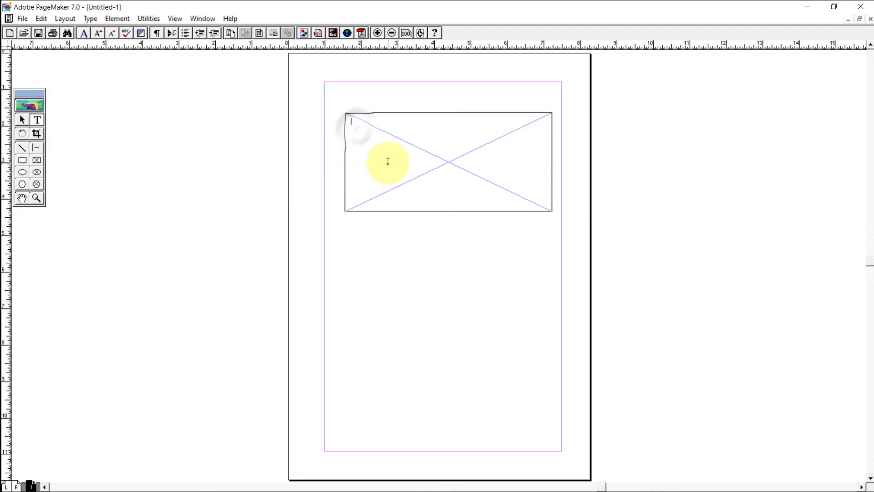
{"action": "type", "text": "H"}
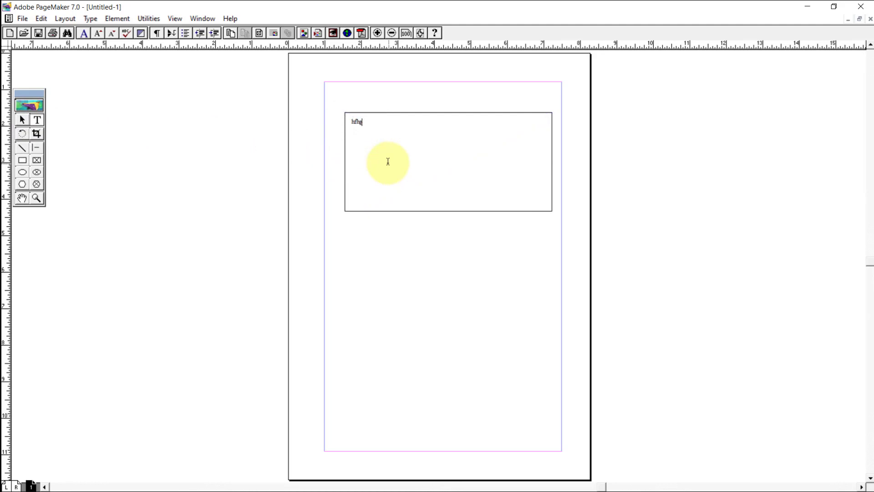
{"action": "type", "text": "fhg hjghjbjhbjkhkjhkjhkjnmnbuibjkmnhbjkhkj"}
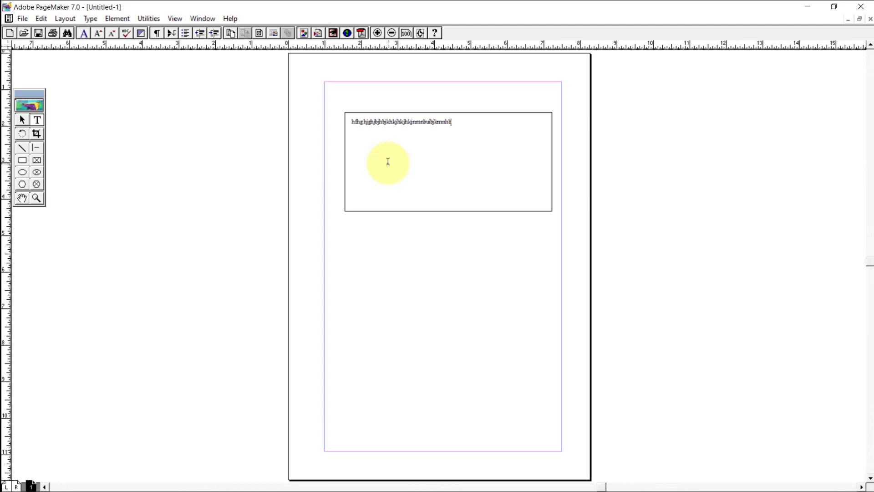
{"action": "type", "text": "hkjhkjt"}
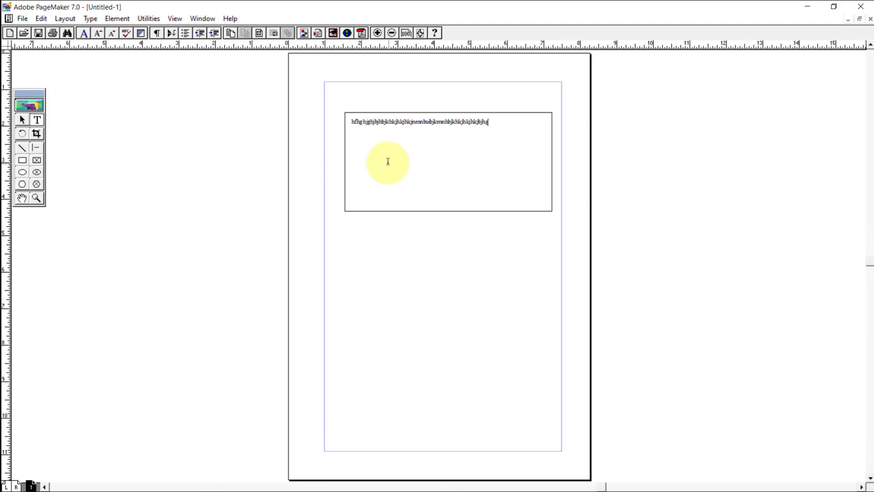
{"action": "type", "text": "jhg jhghjghgjkhguyghj"}
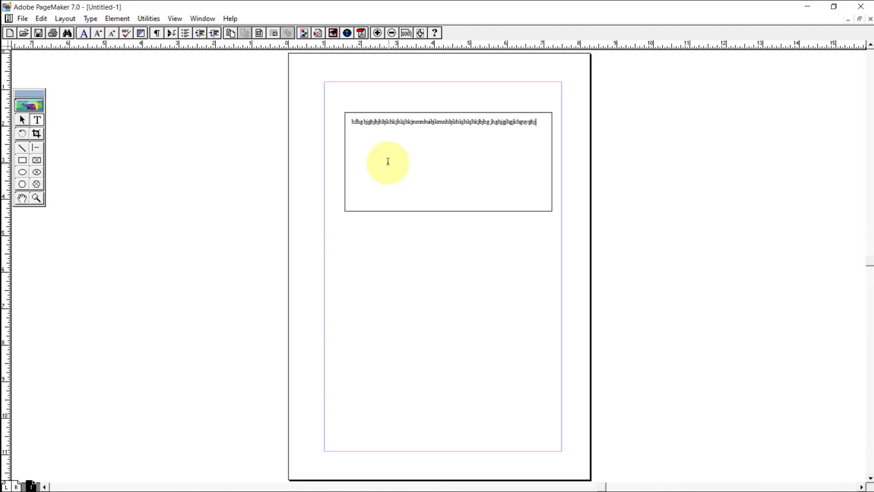
{"action": "type", "text": "hnvbhgfhgvnbvnbvhgfvghbv"}
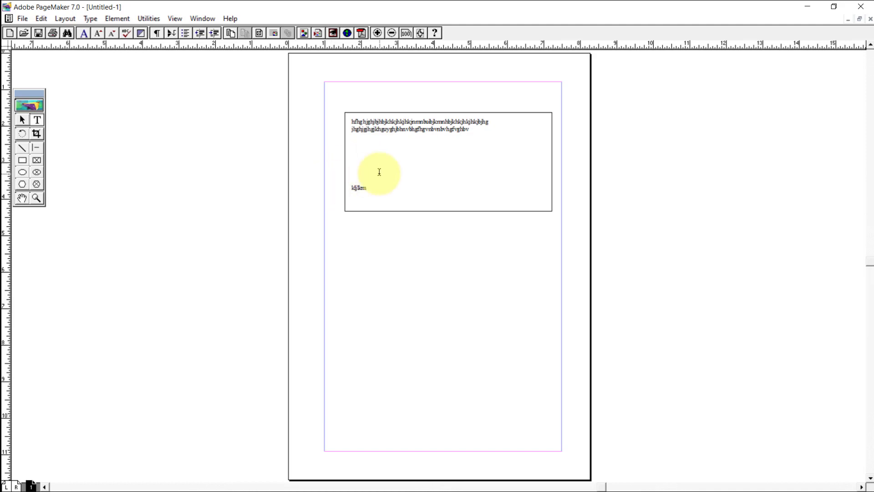
Step: Add short filler lines such as "lkjlk" and "lkjl" in the frame's blank middle area and remove three blank lines above them
{"action": "left_click", "coordinate": [378, 172]}
{"action": "type", "text": "llglk"}
{"action": "key", "text": "Return"}
{"action": "type", "text": "llgl"}
{"action": "key", "text": "Return"}
{"action": "left_click", "coordinate": [364, 145]}
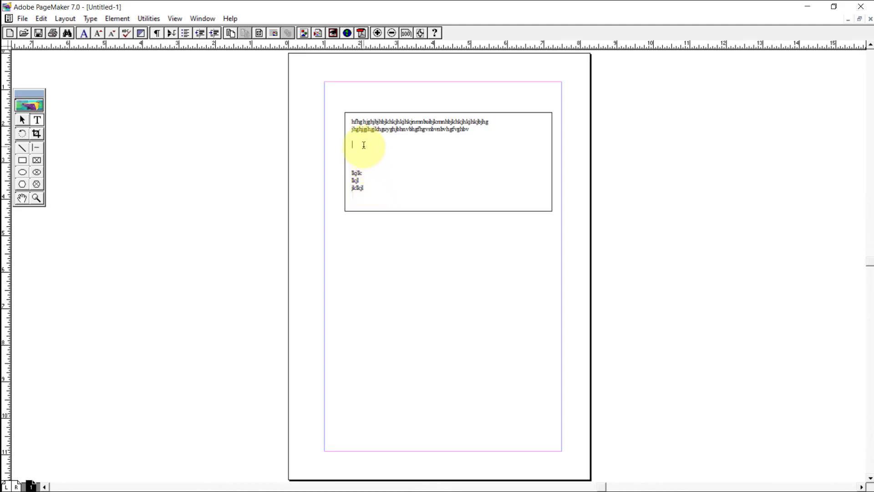
{"action": "key", "text": "Delete"}
{"action": "key", "text": "Delete"}
{"action": "key", "text": "Delete"}
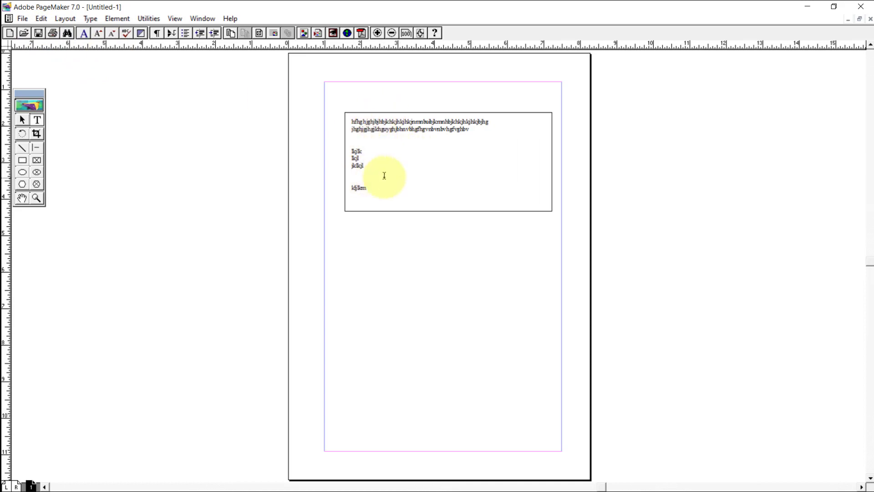
Step: Replace the frame's text with the "colors" image and move the frame about 0.6 inch down the page
{"action": "left_click", "coordinate": [21, 120]}
{"action": "left_click", "coordinate": [345, 212]}
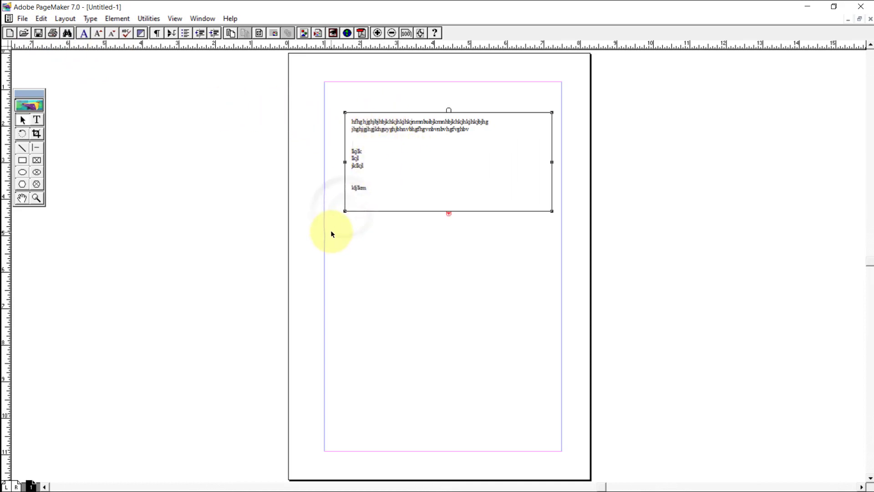
{"action": "left_click", "coordinate": [22, 19]}
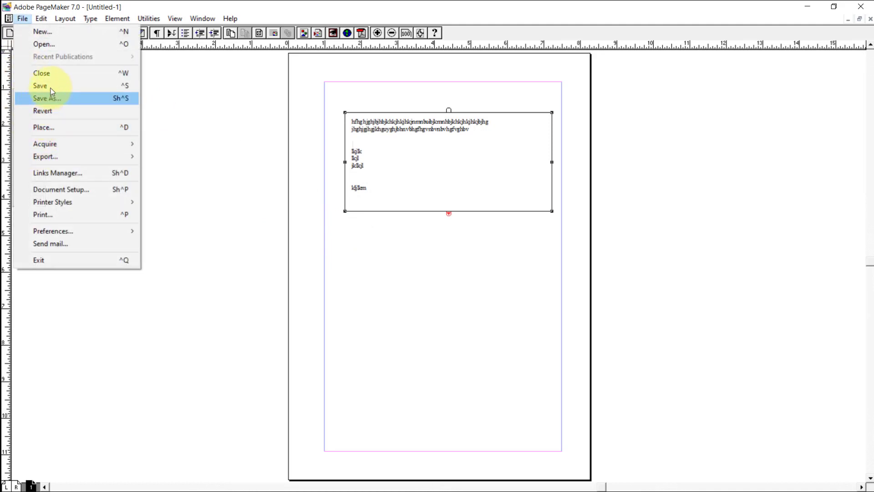
{"action": "left_click", "coordinate": [51, 127]}
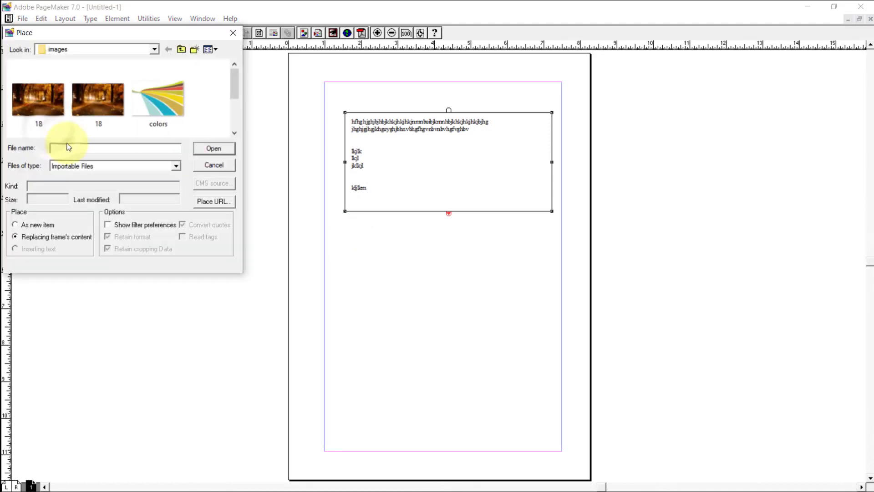
{"action": "left_click", "coordinate": [154, 117]}
{"action": "double_click", "coordinate": [154, 117]}
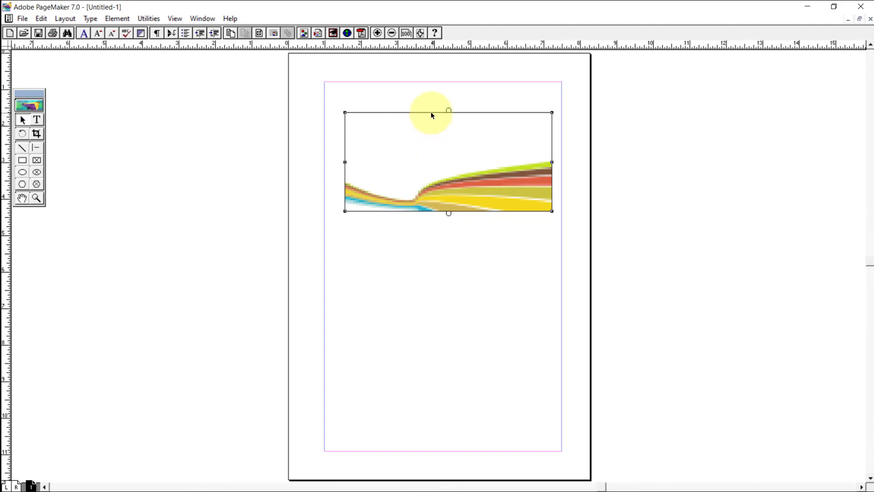
{"action": "left_click_drag", "start_coordinate": [430, 111], "coordinate": [426, 135]}
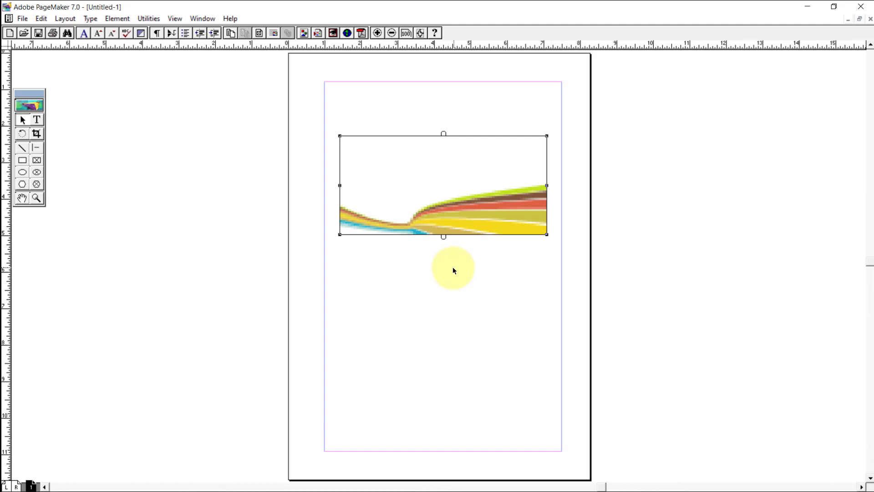
Step: Draw a plain rectangle about 4.9 by 2.5 inches below the image frame and try to enter random filler letters inside it
{"action": "left_click", "coordinate": [23, 161]}
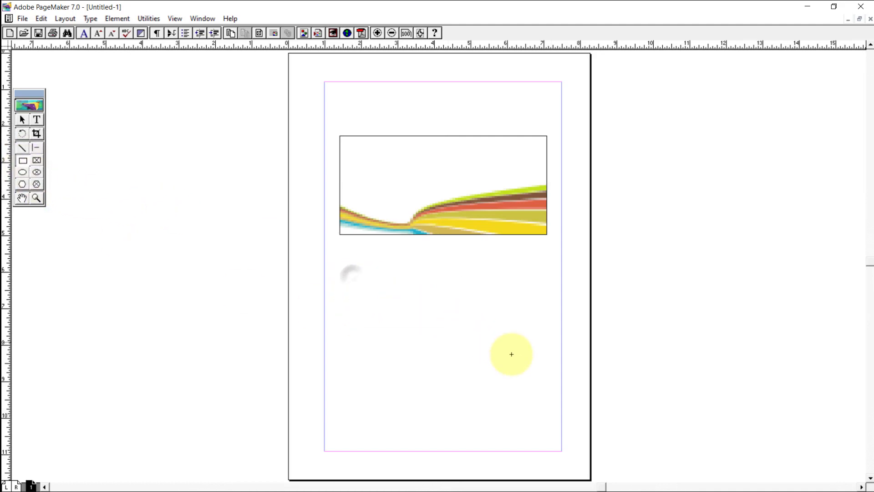
{"action": "left_click_drag", "start_coordinate": [511, 354], "coordinate": [531, 366]}
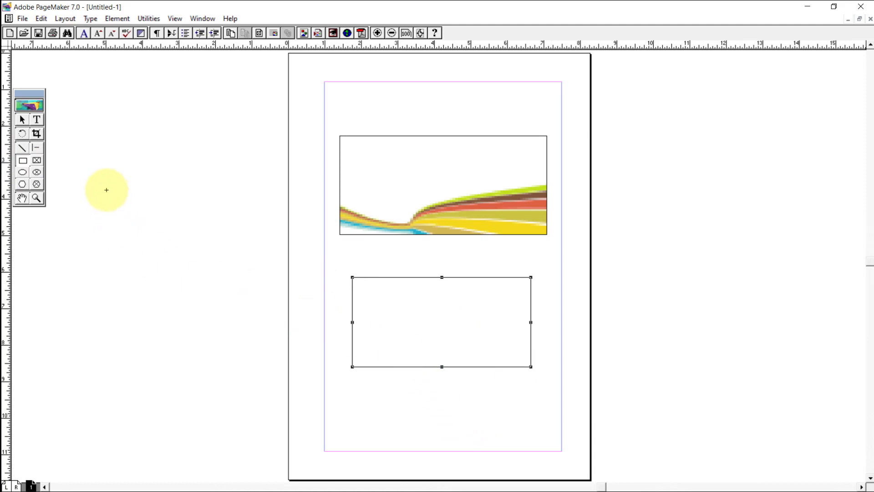
{"action": "left_click", "coordinate": [36, 119]}
{"action": "left_click", "coordinate": [402, 319]}
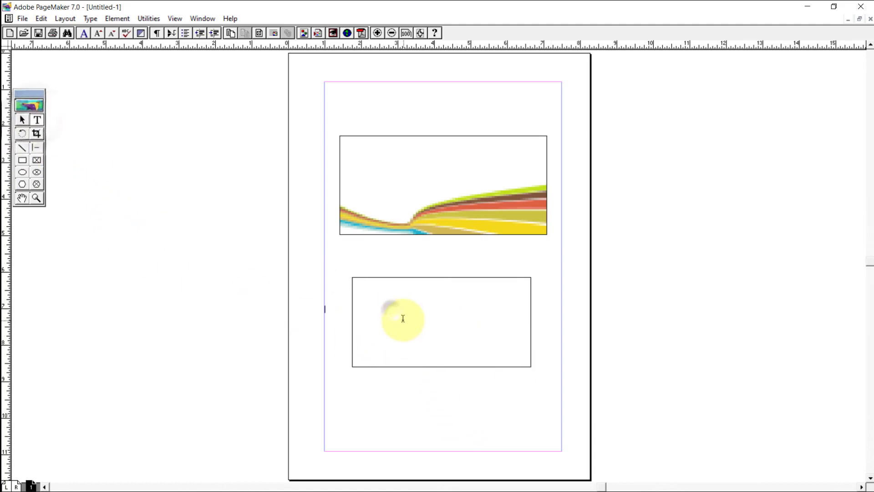
{"action": "type", "text": "nbvnb"}
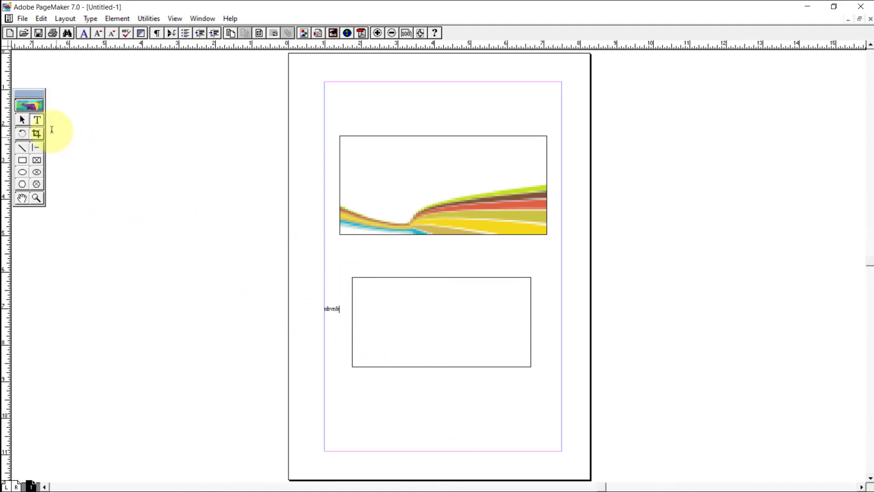
{"action": "left_click", "coordinate": [423, 308]}
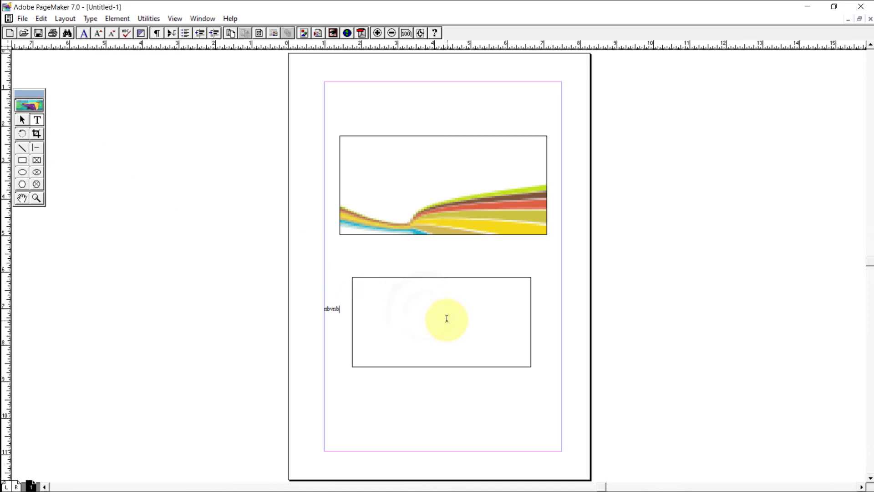
{"action": "type", "text": "jghkjlkdjhkjk"}
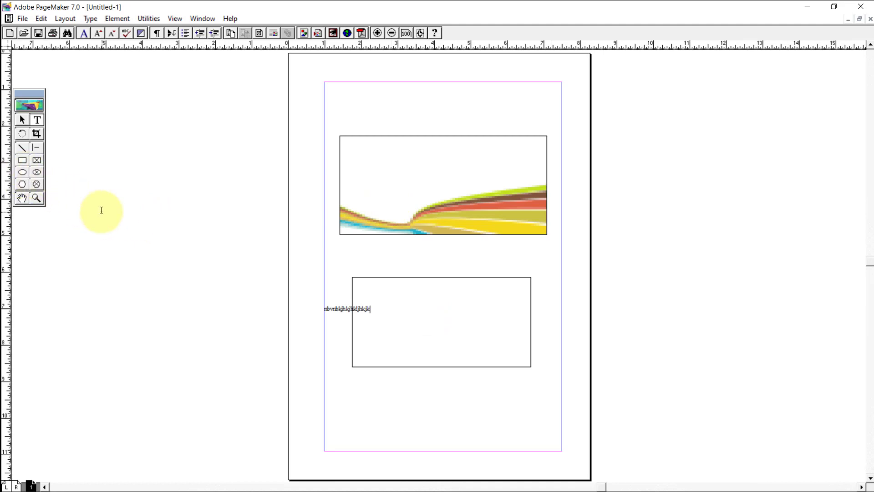
Step: Delete the image frame, the rectangle and the stray text so the page is empty
{"action": "key", "text": "ctrl+a"}
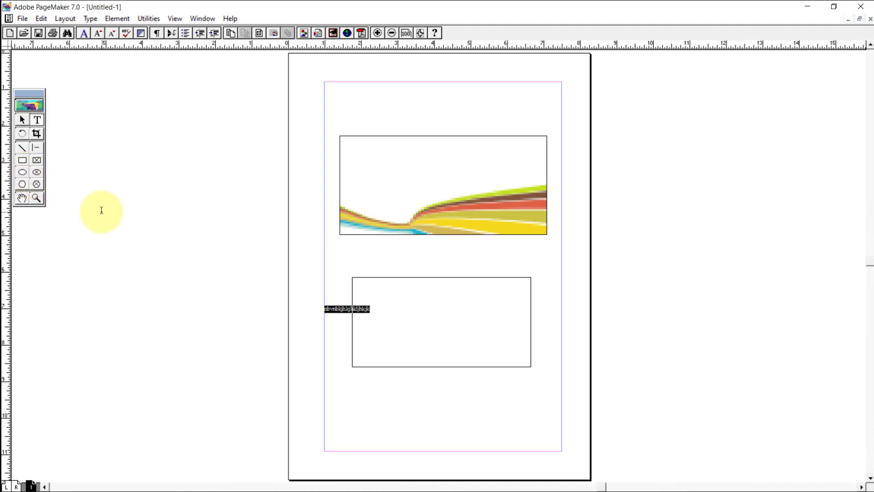
{"action": "left_click", "coordinate": [360, 408]}
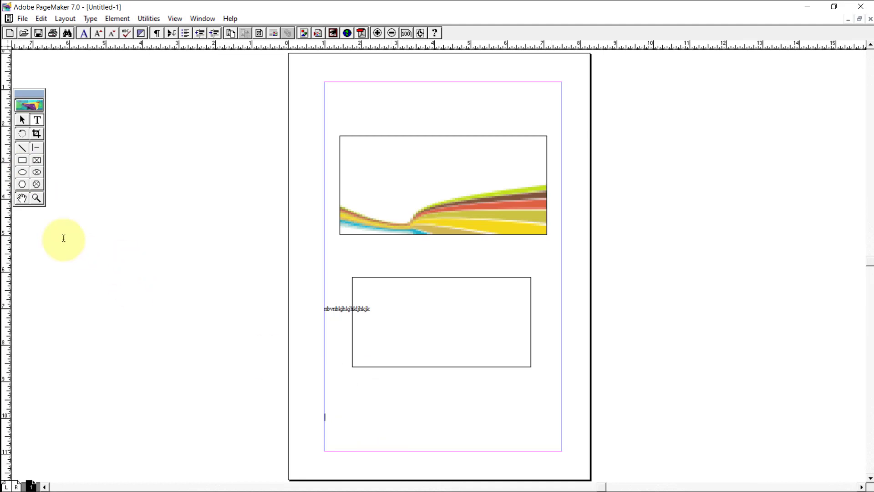
{"action": "left_click", "coordinate": [22, 120]}
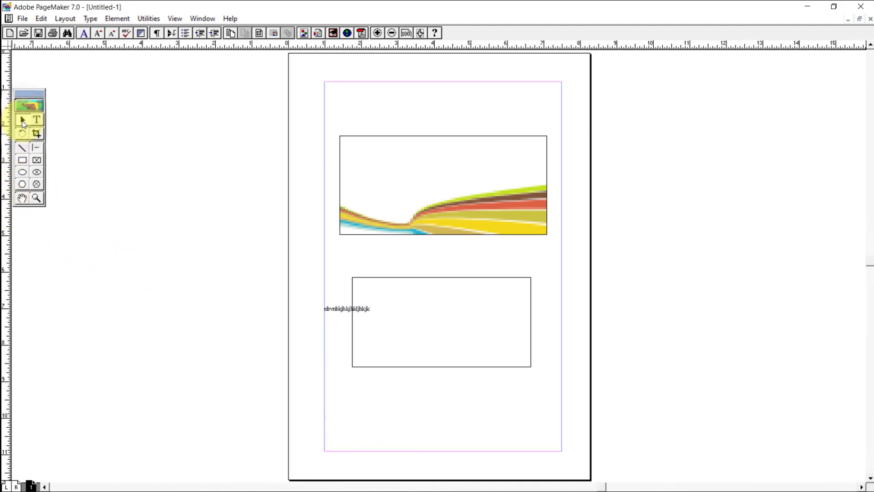
{"action": "key", "text": "ctrl+a"}
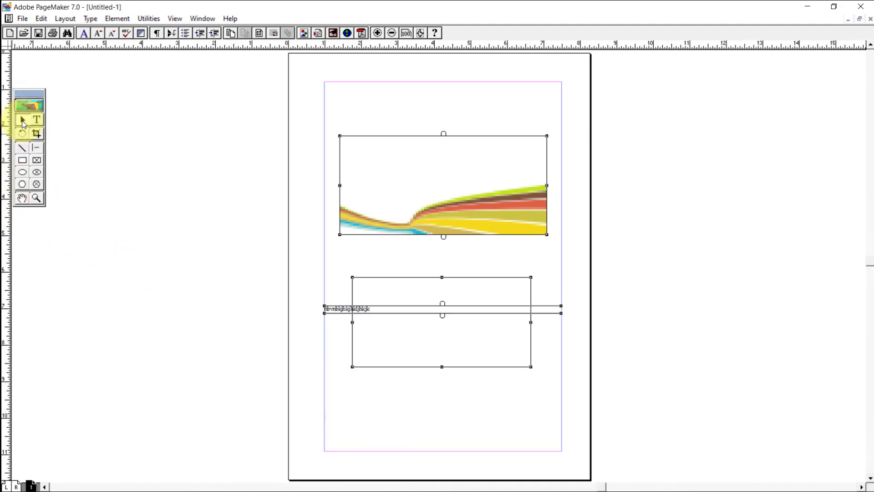
{"action": "key", "text": "Delete"}
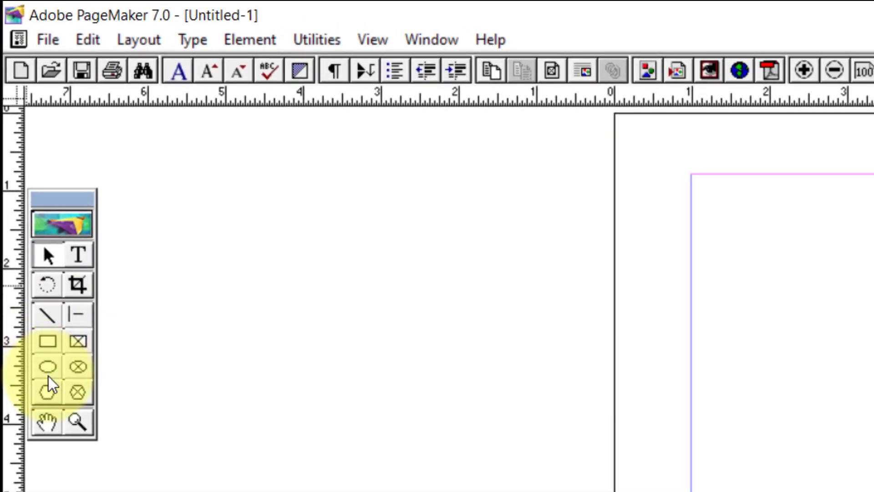
Step: Draw a wide ellipse about 4.1 by 1.7 inches near the upper margin and a tall one about 1.1 by 2.9 inches beside its lower right
{"action": "left_click", "coordinate": [48, 366]}
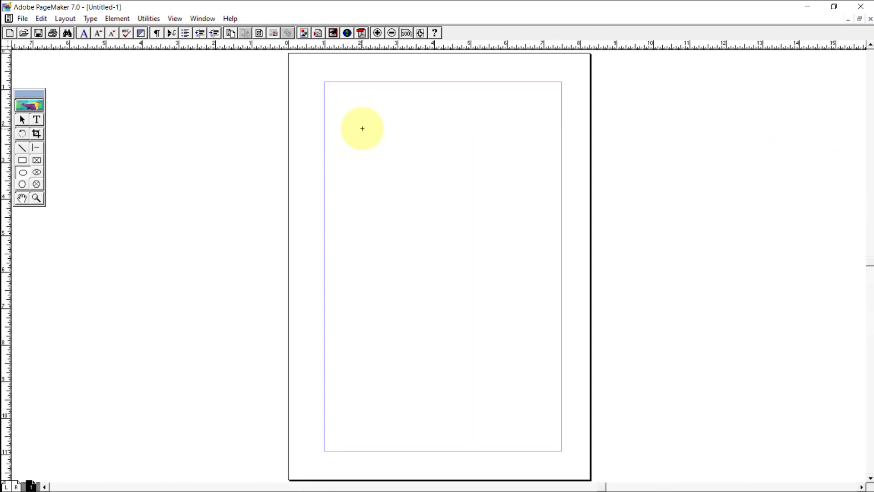
{"action": "mouse_move", "coordinate": [362, 129]}
{"action": "left_mouse_down"}
{"action": "mouse_move", "coordinate": [513, 192]}
{"action": "mouse_move", "coordinate": [554, 299]}
{"action": "left_mouse_up"}
Step: Enlarge the wide ellipse to about 4.5 by 2 inches and shorten the tall ellipse to about 1.3 inches high
{"action": "left_click", "coordinate": [22, 119]}
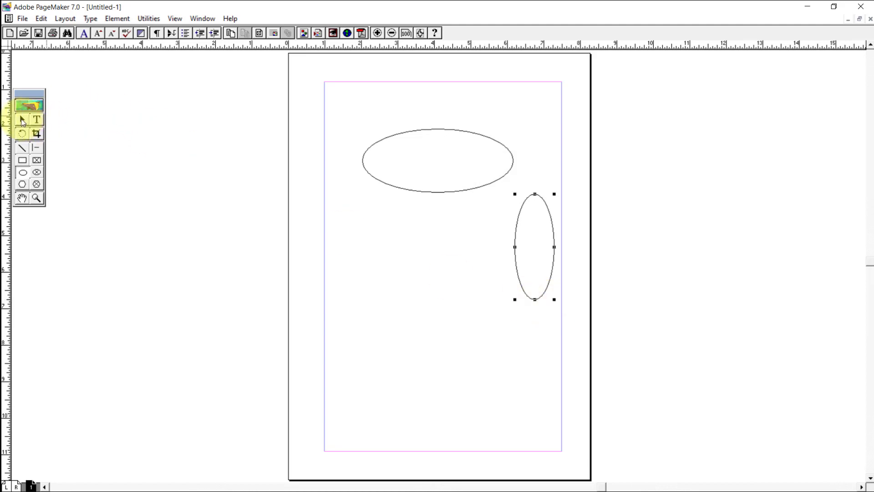
{"action": "left_click", "coordinate": [394, 242]}
{"action": "left_click", "coordinate": [419, 192]}
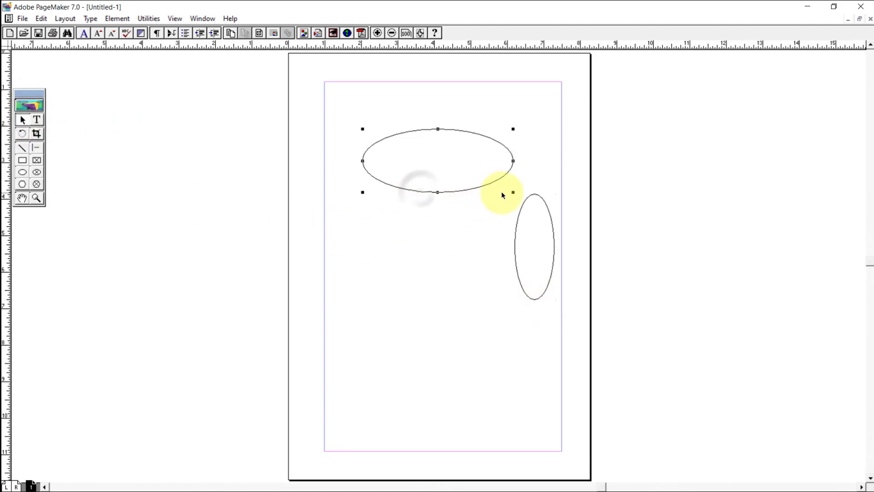
{"action": "mouse_move", "coordinate": [513, 192]}
{"action": "left_mouse_down"}
{"action": "mouse_move", "coordinate": [498, 239]}
{"action": "mouse_move", "coordinate": [425, 195]}
{"action": "mouse_move", "coordinate": [538, 144]}
{"action": "mouse_move", "coordinate": [528, 200]}
{"action": "left_mouse_up"}
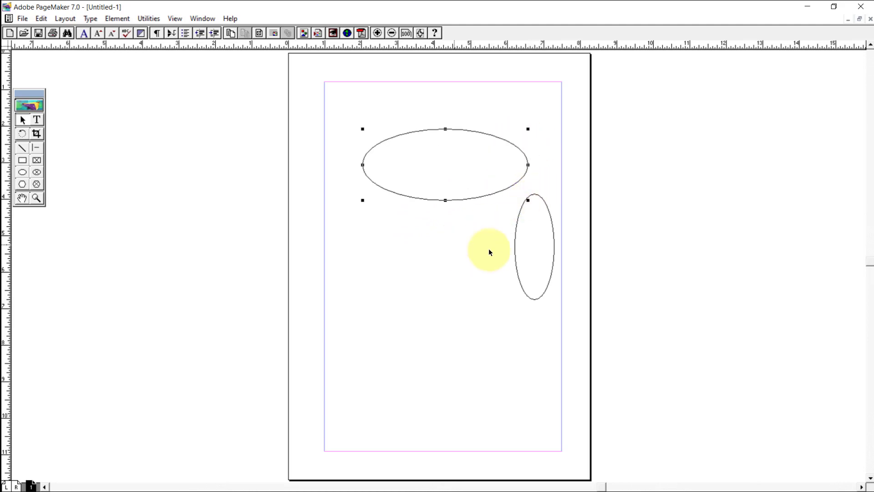
{"action": "left_click", "coordinate": [516, 261]}
{"action": "left_click_drag", "start_coordinate": [535, 298], "coordinate": [542, 242]}
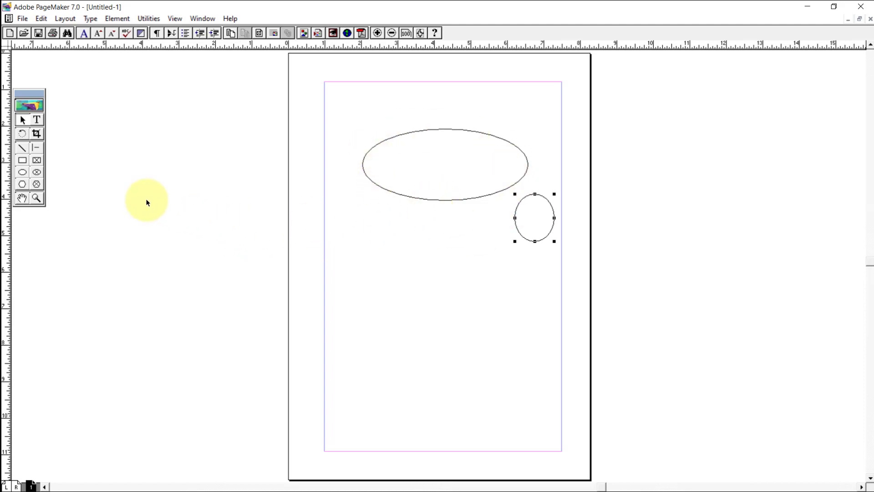
Step: Draw an elliptical frame about 3.9 by 3.1 inches below the ellipses and enter three lines of random filler letters in it
{"action": "left_click", "coordinate": [37, 174]}
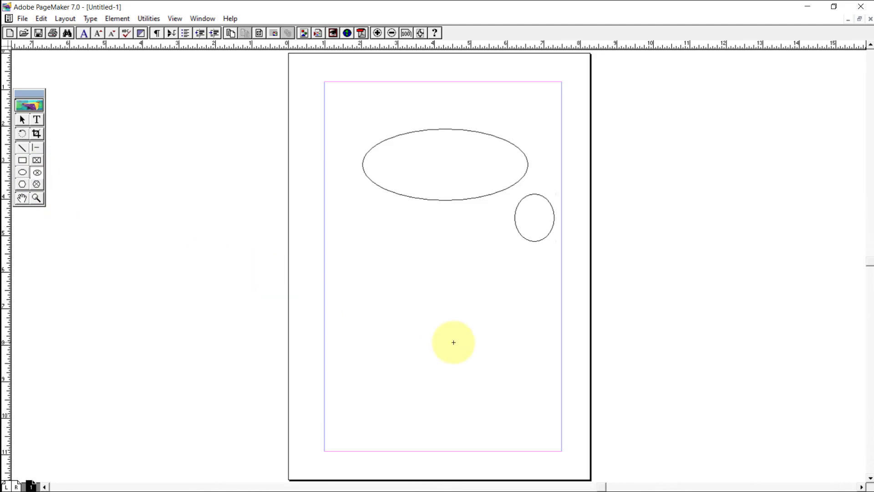
{"action": "left_click_drag", "start_coordinate": [386, 248], "coordinate": [528, 360]}
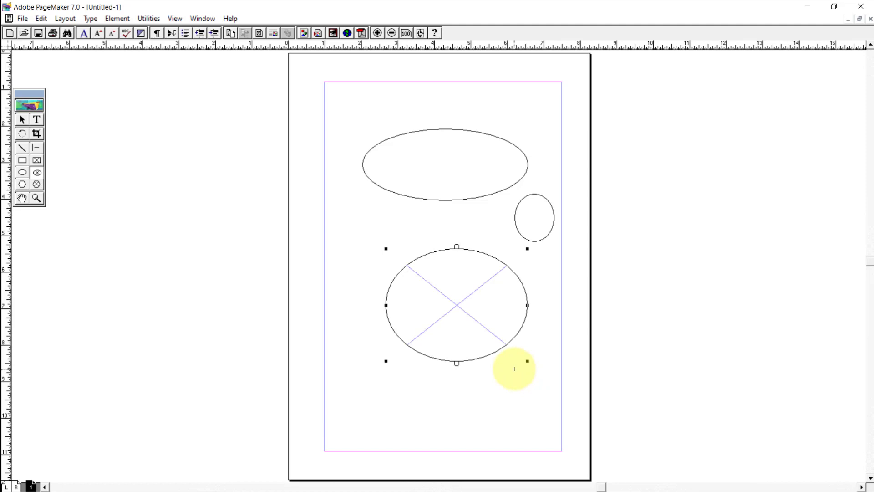
{"action": "left_click", "coordinate": [37, 120]}
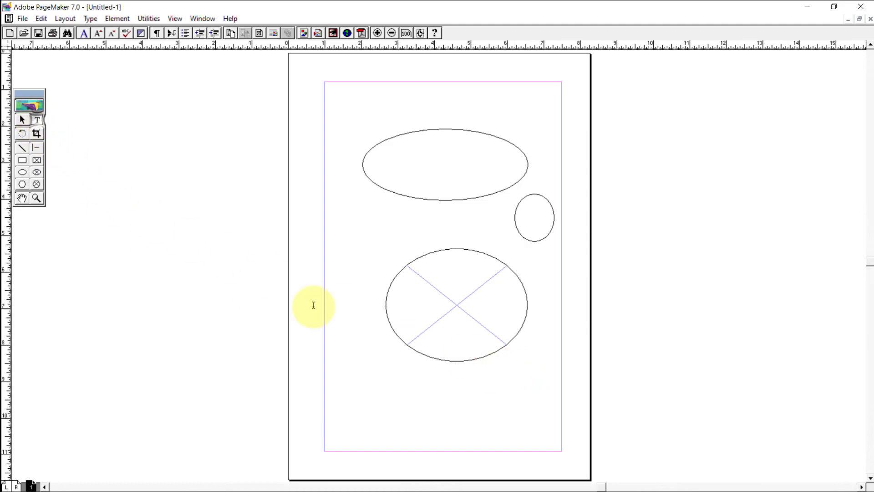
{"action": "left_click", "coordinate": [411, 303]}
{"action": "type", "text": "nghbfhgjfhghfghfvhgv"}
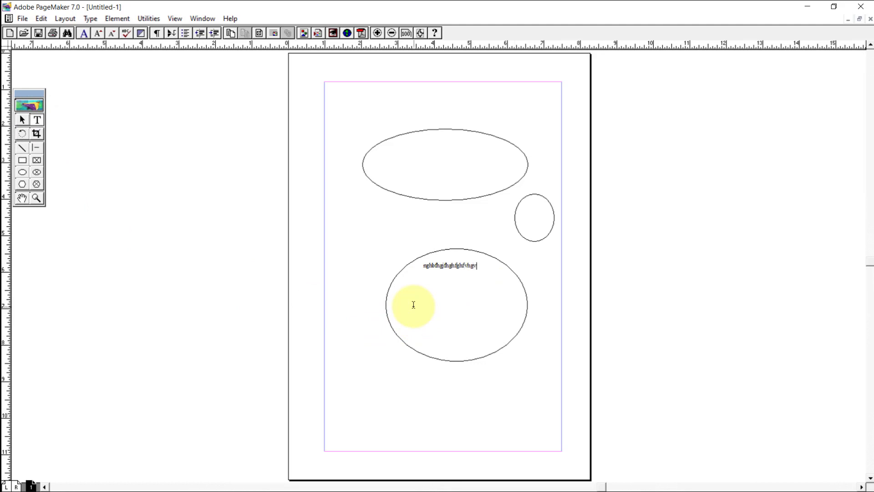
{"action": "type", "text": "nbvnbvnbvnb "}
{"action": "type", "text": "hgfhg "}
{"action": "type", "text": "jkhghjg"}
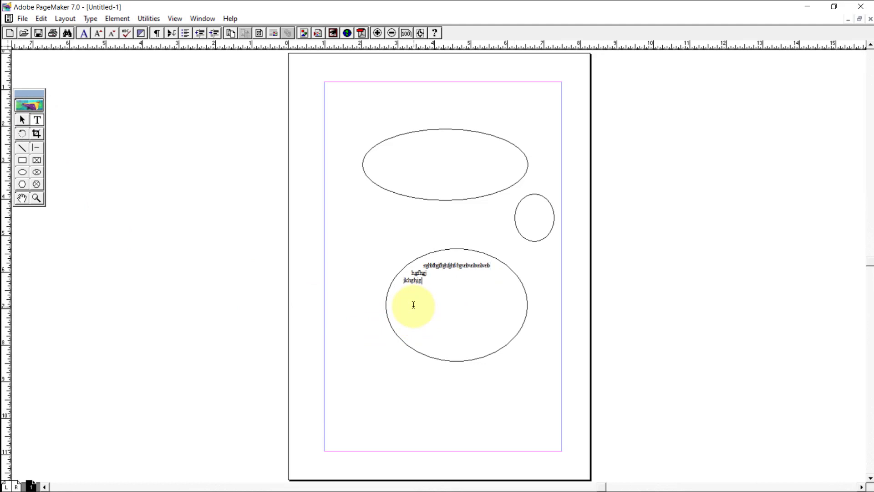
Step: Extend the third filler line in the elliptical frame with random letters and delete everything on the page
{"action": "type", "text": "hghhkghjhgkjhghghghgjkhgyutytfgdvcg"}
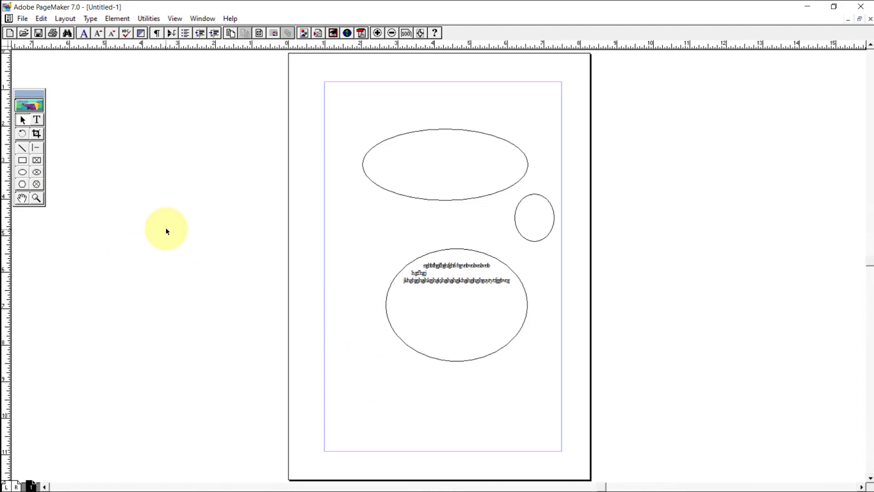
{"action": "key", "text": "ctrl+a"}
{"action": "key", "text": "Delete"}
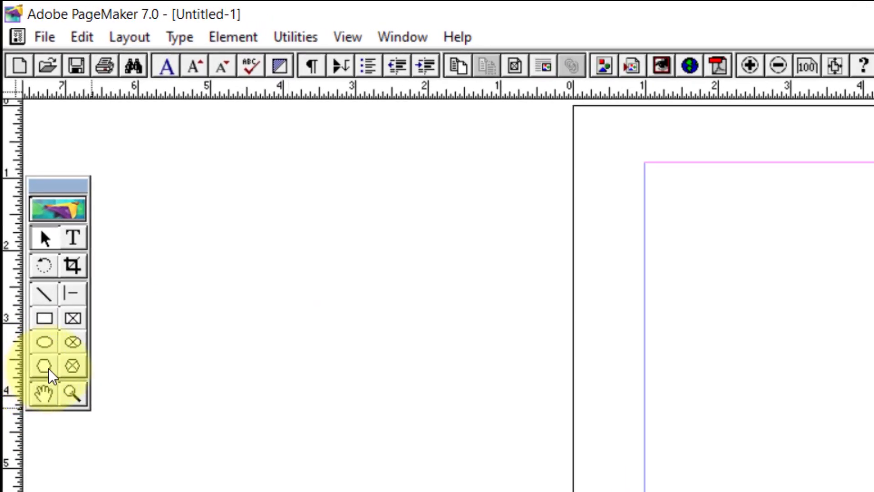
Step: Draw a hexagon about 3.1 by 2.2 inches near the upper margin and another about 2.3 by 2.4 inches below it
{"action": "left_click", "coordinate": [45, 366]}
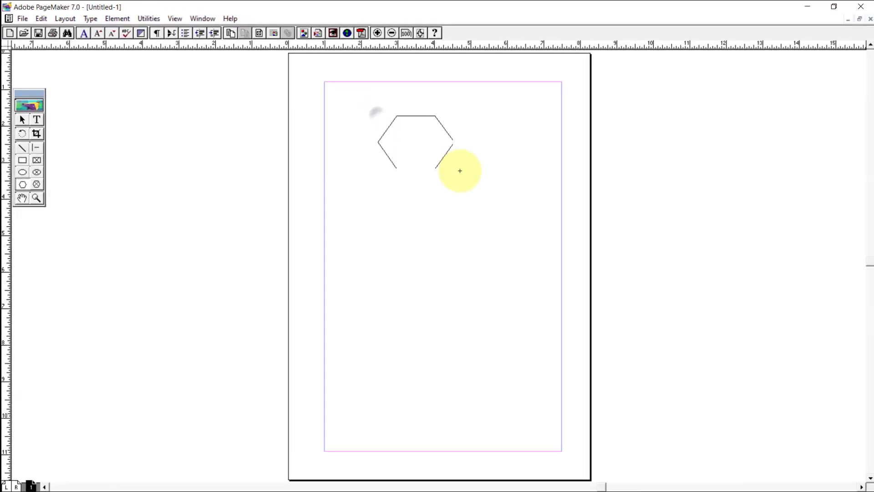
{"action": "left_click_drag", "start_coordinate": [459, 170], "coordinate": [493, 197]}
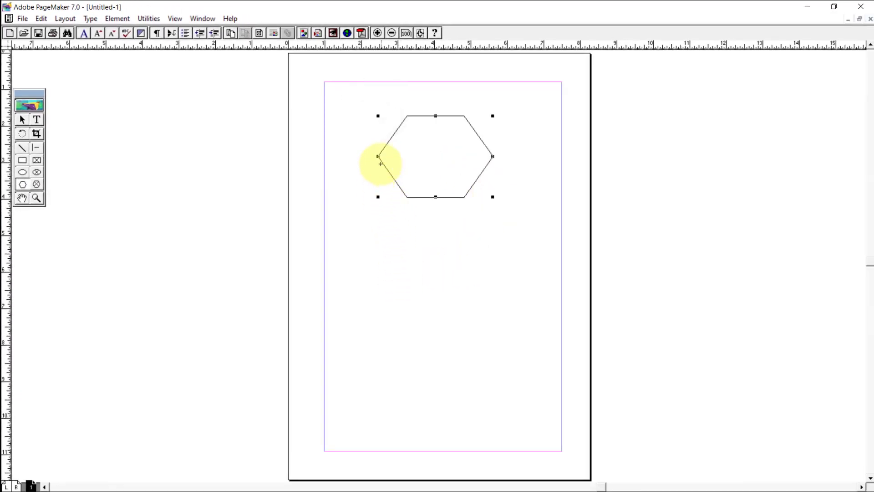
{"action": "left_click_drag", "start_coordinate": [406, 228], "coordinate": [492, 317]}
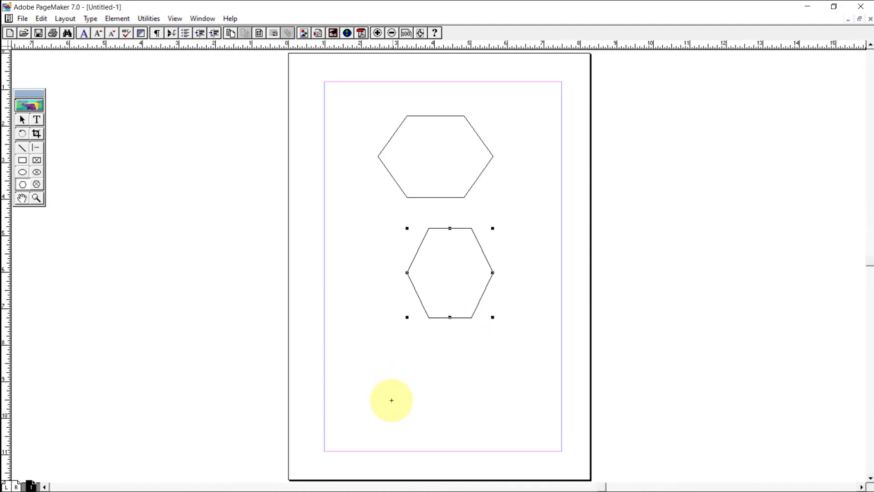
Step: Draw a freeform triangle about 4.8 by 2.8 inches below the hexagons and a four-sided polygon about 3 inches square across the left margin
{"action": "left_click", "coordinate": [363, 430]}
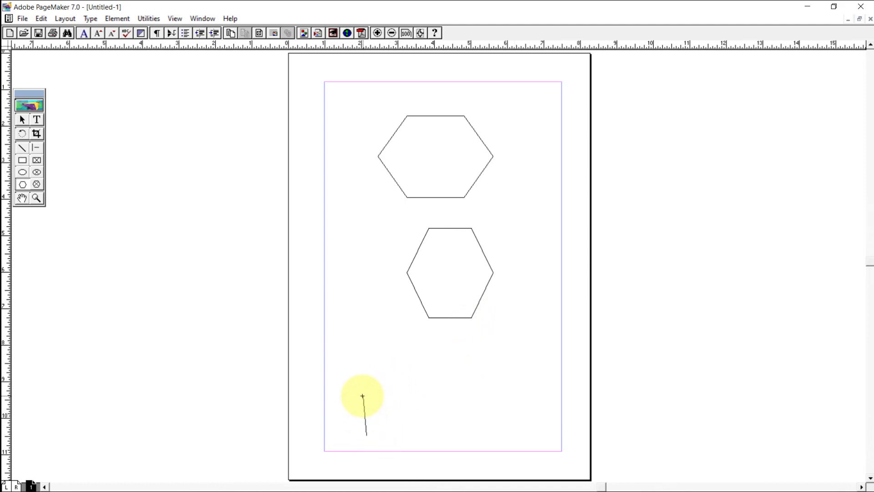
{"action": "mouse_move", "coordinate": [363, 396]}
{"action": "left_mouse_down"}
{"action": "mouse_move", "coordinate": [365, 340]}
{"action": "mouse_move", "coordinate": [461, 346]}
{"action": "mouse_move", "coordinate": [544, 333]}
{"action": "mouse_move", "coordinate": [482, 389]}
{"action": "mouse_move", "coordinate": [367, 434]}
{"action": "left_mouse_up"}
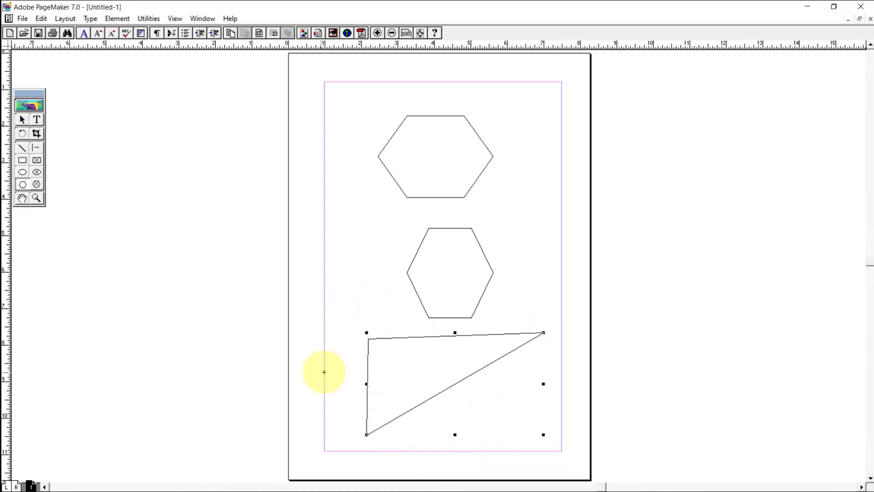
{"action": "left_click", "coordinate": [303, 363]}
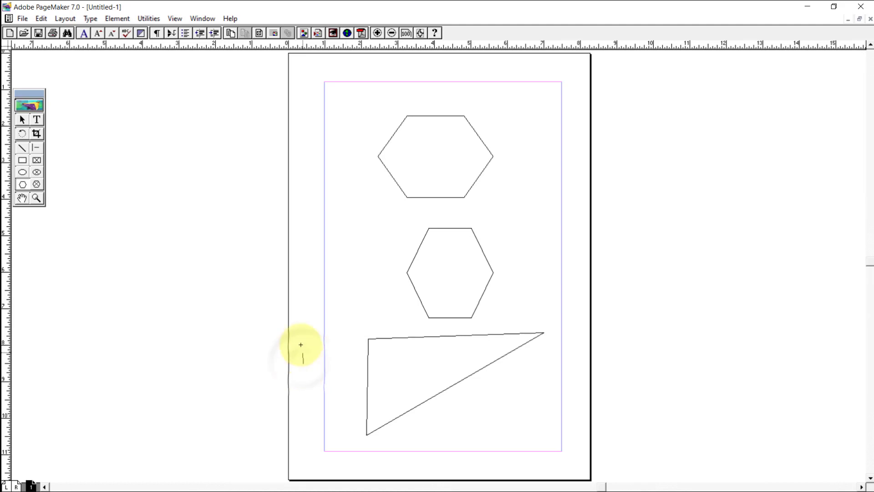
{"action": "left_click", "coordinate": [303, 255]}
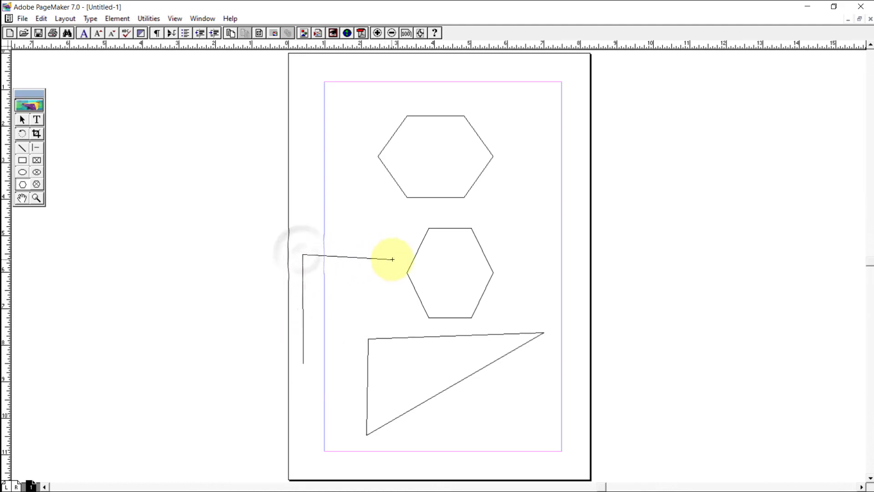
{"action": "left_click", "coordinate": [409, 251]}
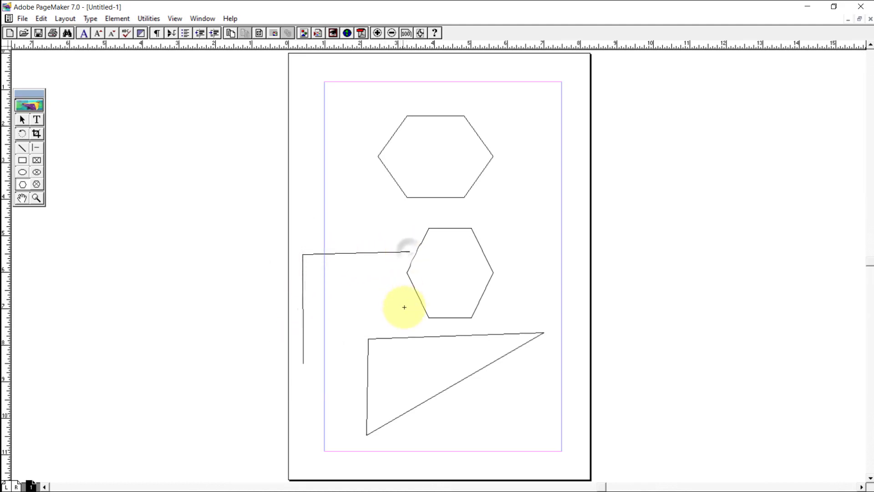
{"action": "left_click", "coordinate": [413, 362]}
{"action": "left_click", "coordinate": [303, 362]}
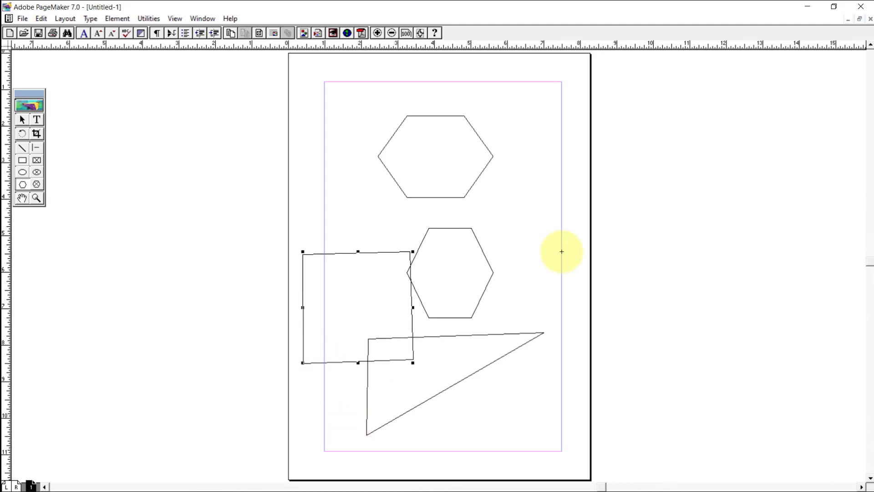
Step: Draw a narrow hexagon about 1.1 by 1.9 inches and a freeform triangle about 2.9 by 3.9 inches overlapping the page's right edge
{"action": "left_click_drag", "start_coordinate": [513, 214], "coordinate": [550, 144]}
{"action": "left_click_drag", "start_coordinate": [531, 279], "coordinate": [635, 217]}
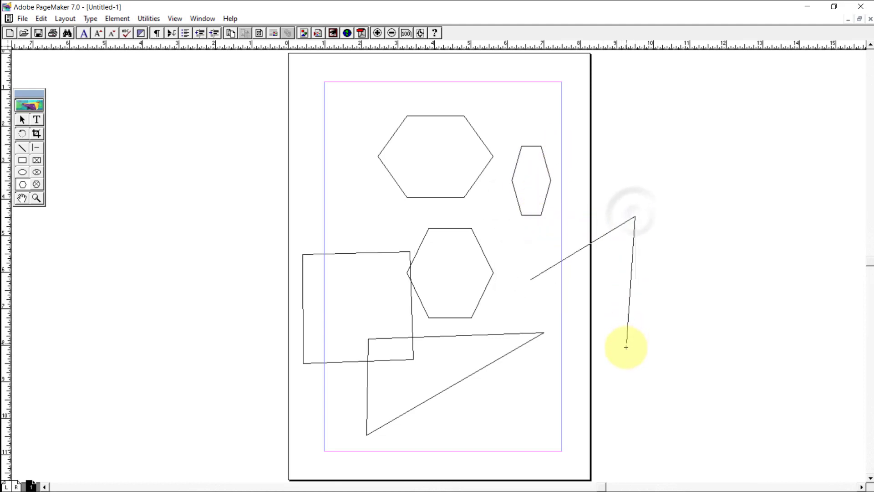
{"action": "left_click", "coordinate": [611, 360]}
{"action": "left_click", "coordinate": [530, 280]}
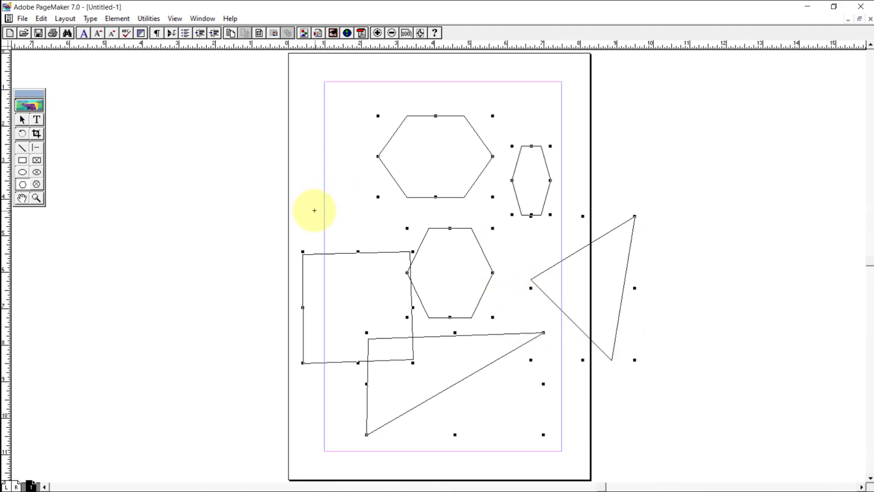
Step: Delete all the shapes and draw a closed freeform triangle about 5.3 by 2.9 inches near the upper margin
{"action": "key", "text": "Delete"}
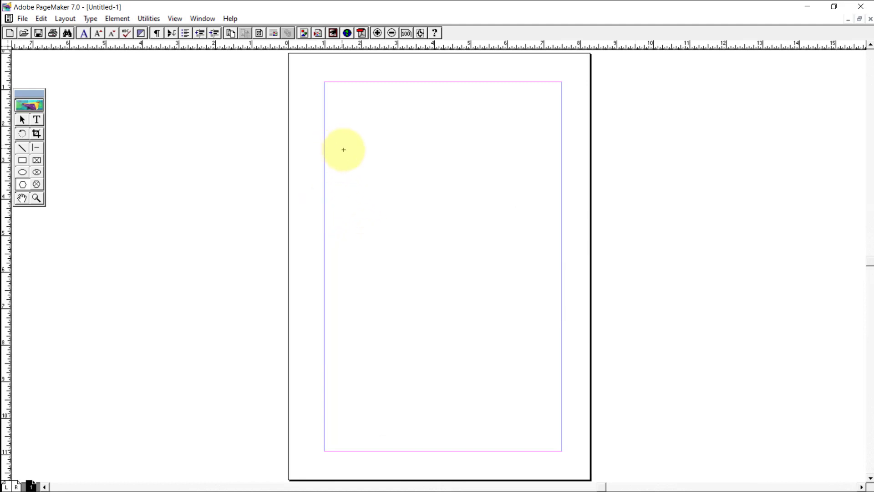
{"action": "left_click", "coordinate": [344, 151]}
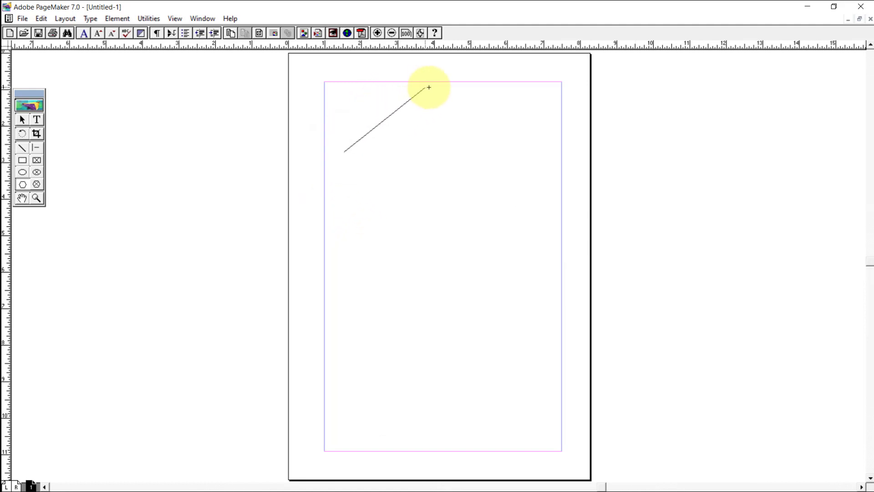
{"action": "left_click", "coordinate": [445, 97]}
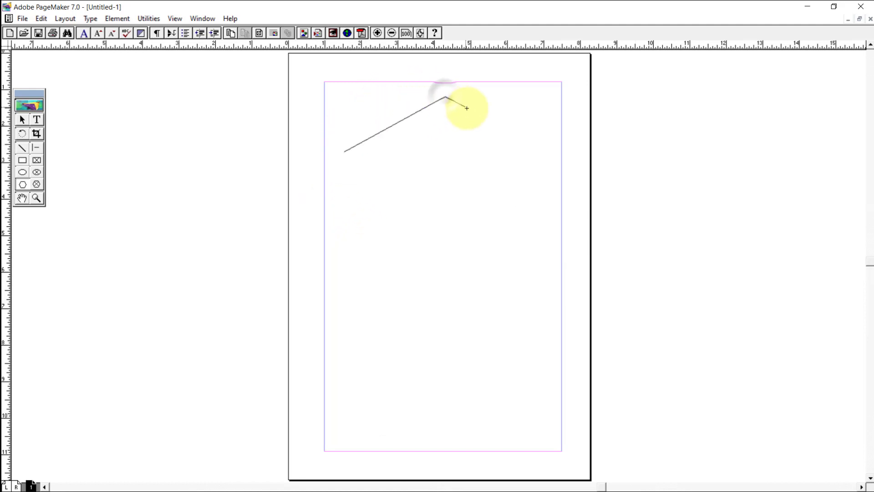
{"action": "left_click", "coordinate": [538, 201]}
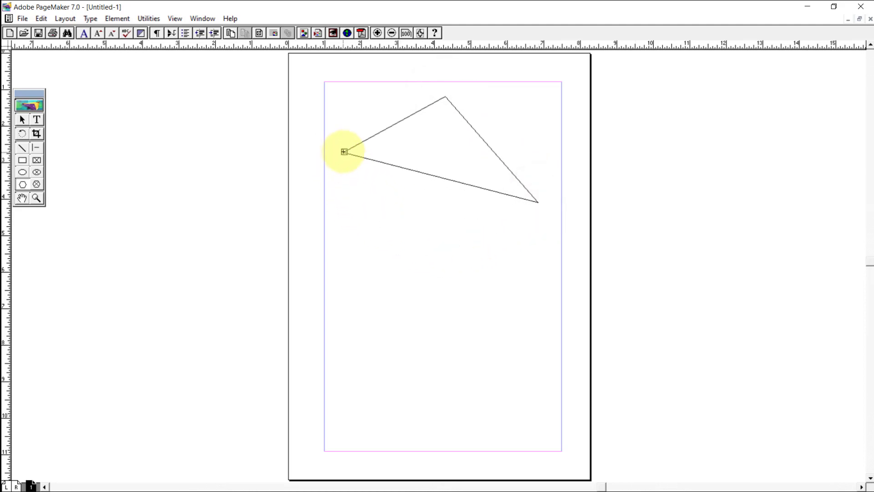
{"action": "left_click", "coordinate": [343, 151]}
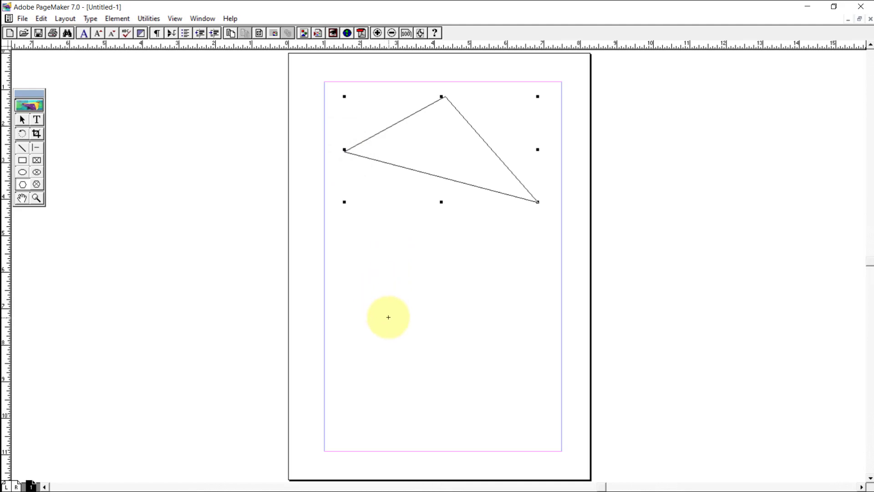
Step: Draw a closed irregular polygon with 13 corners, about 5.5 by 4.9 inches, below the triangle
{"action": "left_click", "coordinate": [389, 317]}
{"action": "left_click", "coordinate": [493, 239]}
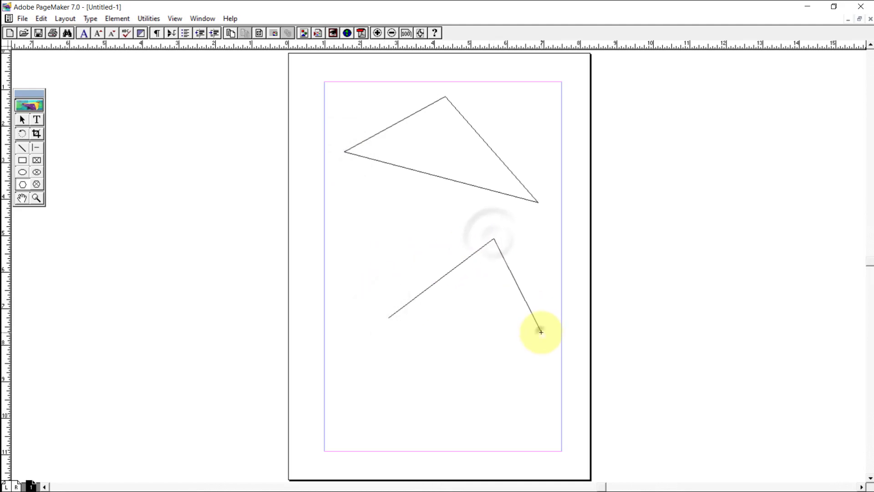
{"action": "left_click", "coordinate": [540, 332]}
{"action": "left_click", "coordinate": [487, 416]}
{"action": "left_click", "coordinate": [405, 414]}
{"action": "left_click", "coordinate": [387, 370]}
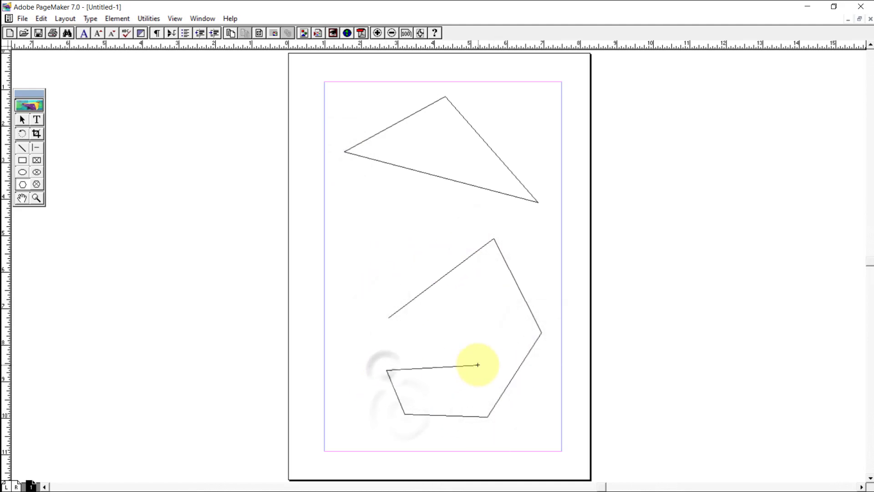
{"action": "left_click", "coordinate": [478, 364]}
{"action": "left_click", "coordinate": [512, 308]}
{"action": "left_click", "coordinate": [462, 297]}
{"action": "left_click", "coordinate": [410, 342]}
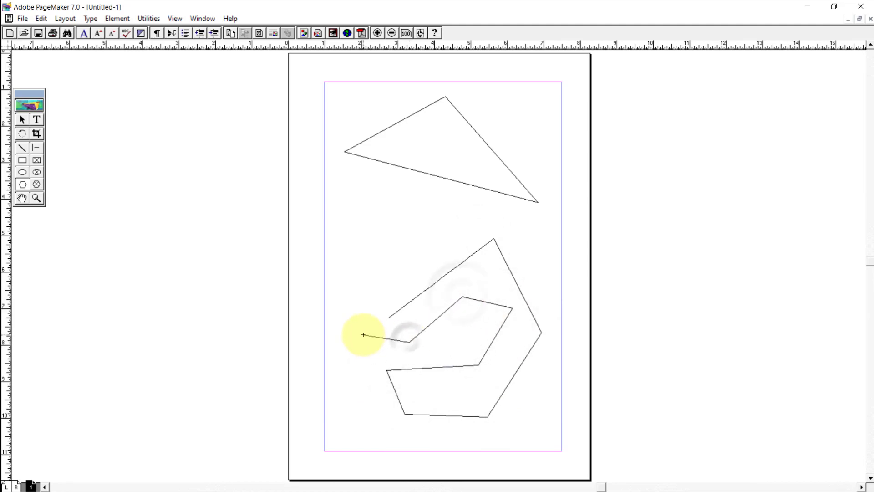
{"action": "left_click", "coordinate": [363, 335]}
{"action": "left_click", "coordinate": [341, 241]}
{"action": "left_click", "coordinate": [396, 277]}
{"action": "left_click", "coordinate": [388, 317]}
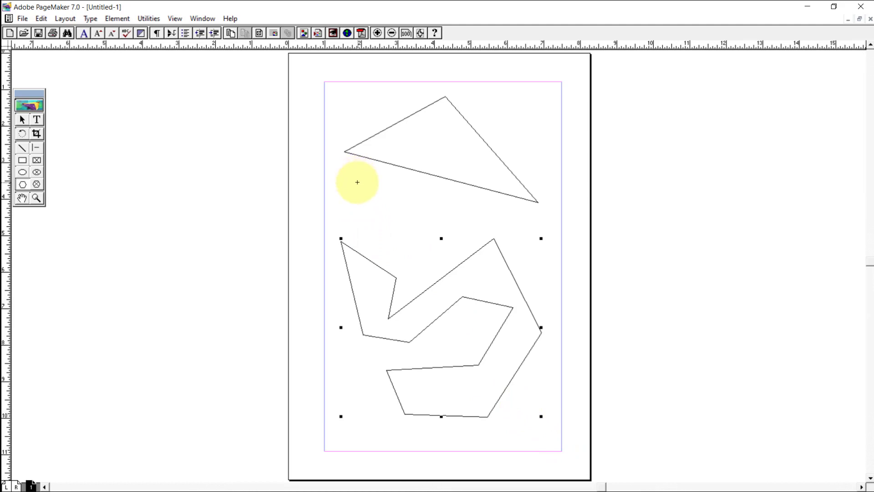
Step: Delete both freeform polygons and draw a hexagon about 4.1 by 4.4 inches in the upper half of the page
{"action": "key", "text": "Delete"}
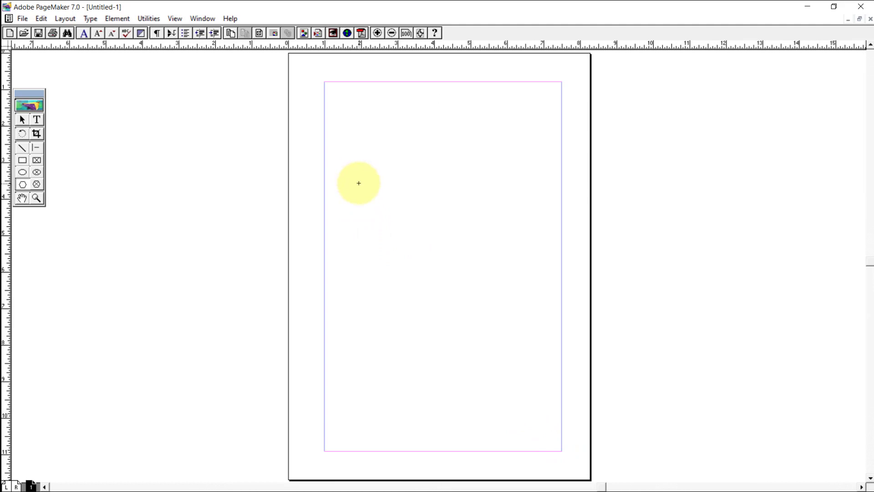
{"action": "left_click_drag", "start_coordinate": [375, 122], "coordinate": [524, 281]}
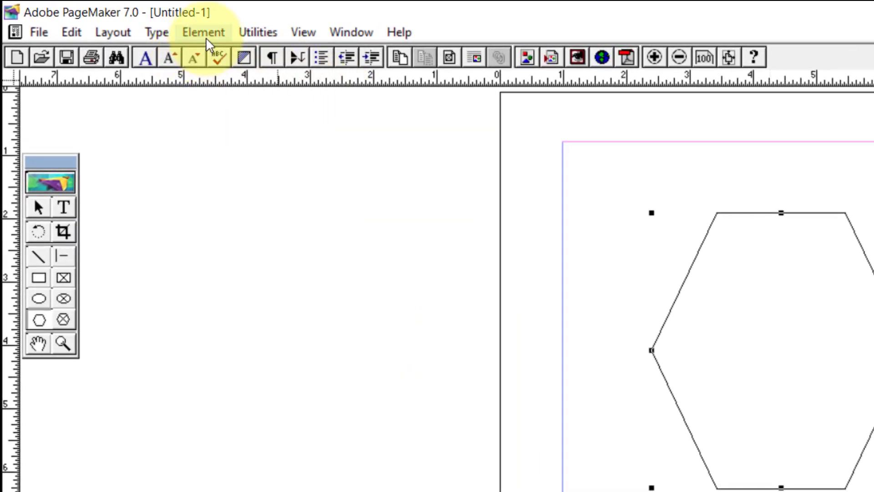
Step: Open the Polygon Settings for the hexagon and move the dialog clear of the shape
{"action": "left_click", "coordinate": [207, 38]}
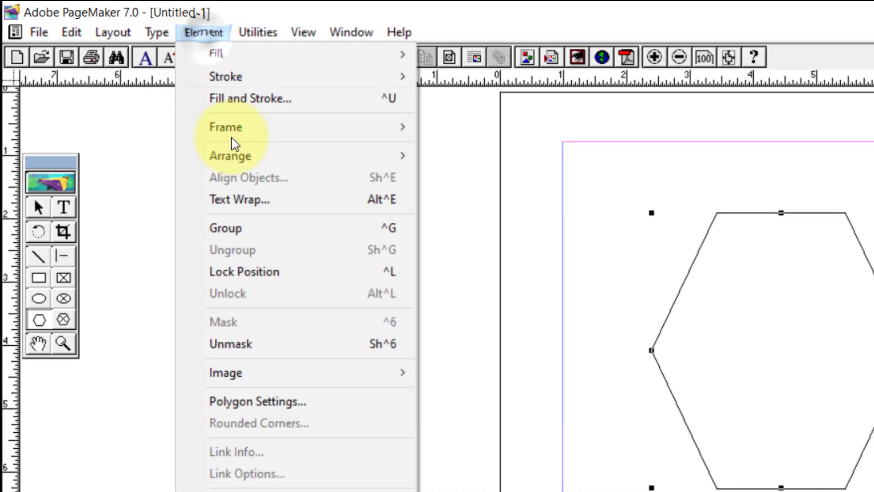
{"action": "left_click", "coordinate": [251, 402]}
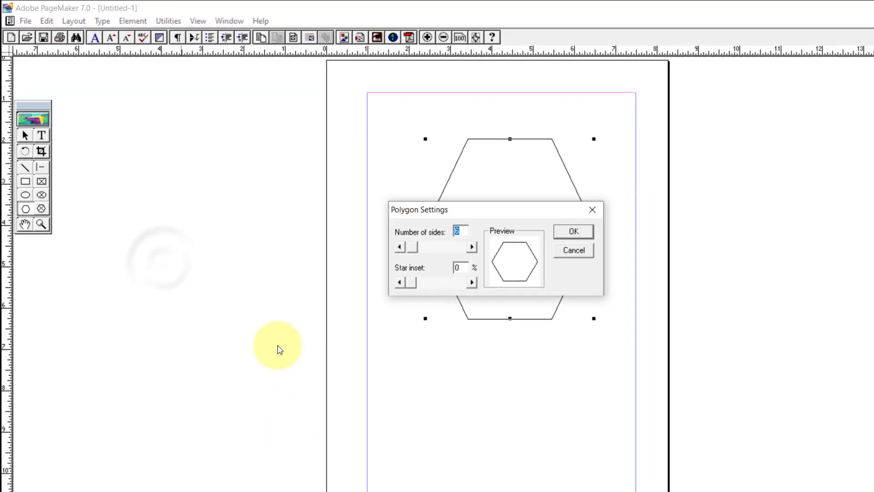
{"action": "left_click_drag", "start_coordinate": [452, 226], "coordinate": [587, 309]}
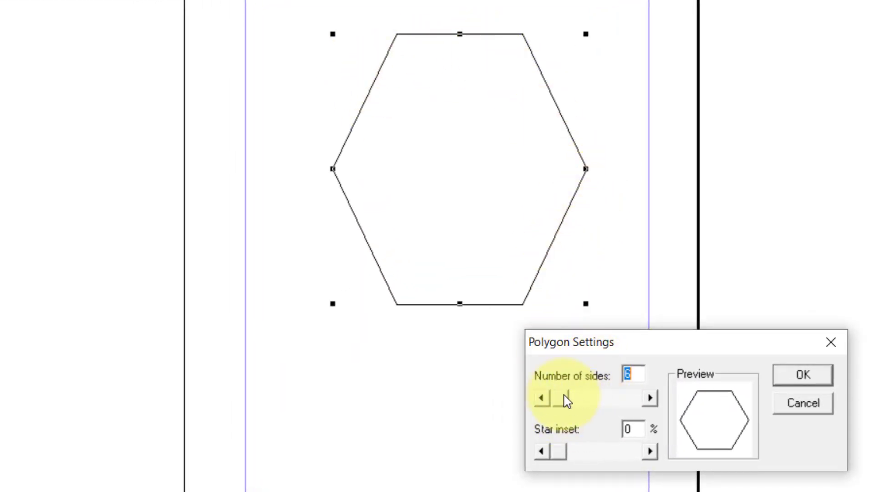
Step: Try 4 as the polygon's number of sides and return it to 6
{"action": "left_click", "coordinate": [542, 398]}
{"action": "left_click", "coordinate": [542, 399]}
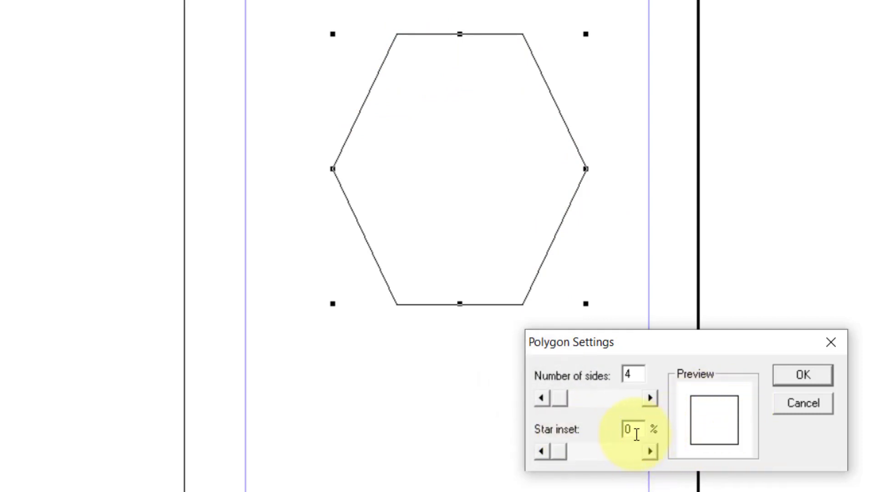
{"action": "left_click", "coordinate": [650, 399]}
{"action": "left_click", "coordinate": [650, 398]}
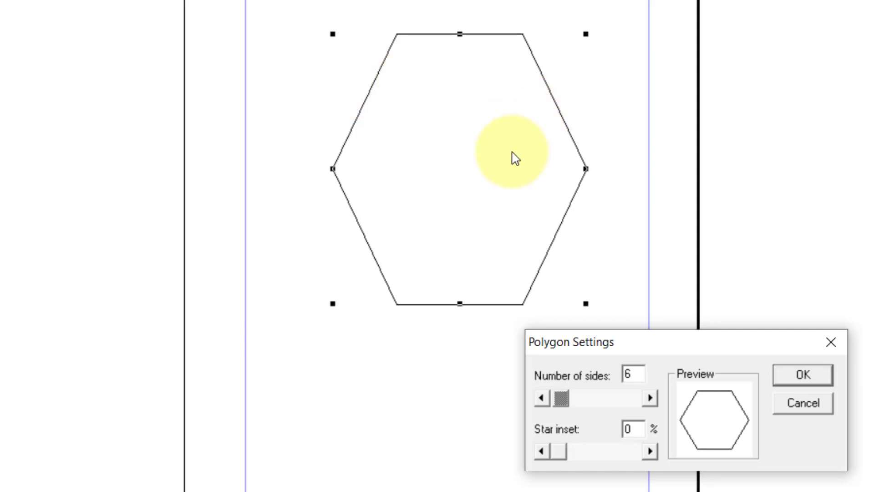
Step: Turn the hexagon into a six-pointed star by applying a star inset of 64%
{"action": "left_click", "coordinate": [650, 452]}
{"action": "left_click", "coordinate": [650, 452]}
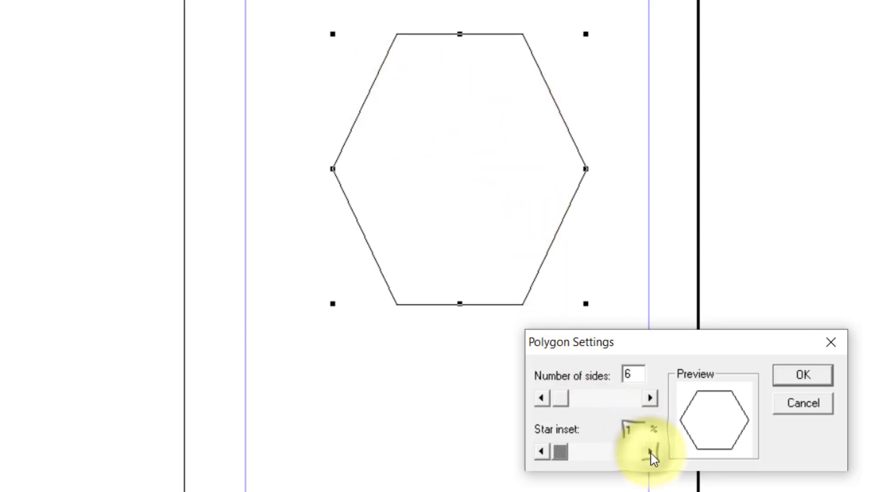
{"action": "left_click", "coordinate": [651, 452]}
{"action": "left_click", "coordinate": [650, 452]}
{"action": "left_click", "coordinate": [651, 452]}
{"action": "left_click", "coordinate": [651, 452]}
{"action": "left_click_drag", "start_coordinate": [651, 452], "coordinate": [650, 451]}
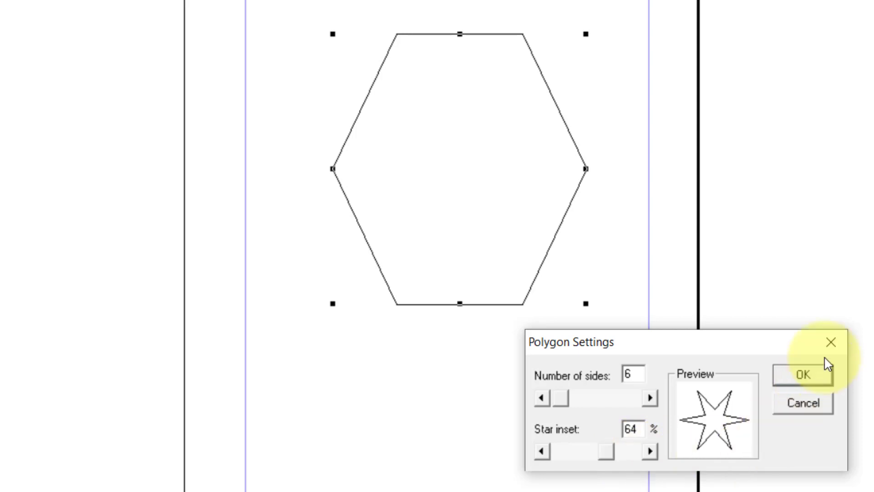
{"action": "left_click", "coordinate": [811, 376]}
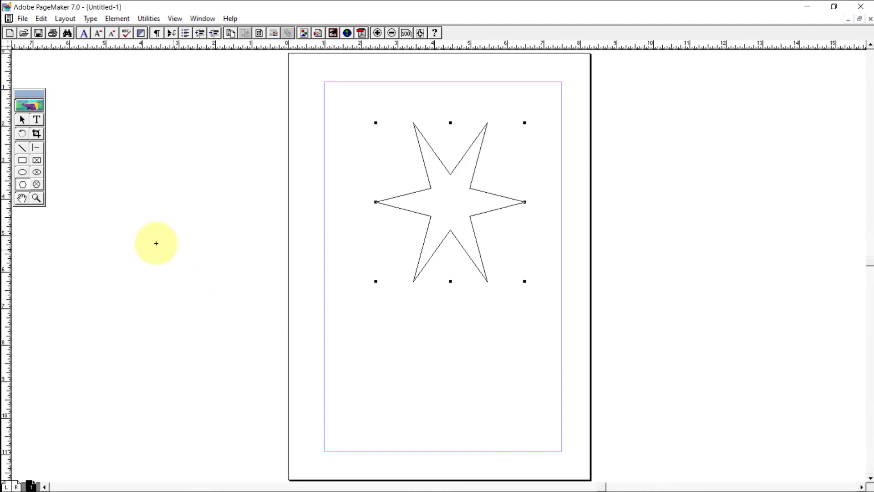
Step: Draw a hexagonal frame about 4 by 3.1 inches below the star and delete everything on the page
{"action": "left_click", "coordinate": [37, 185]}
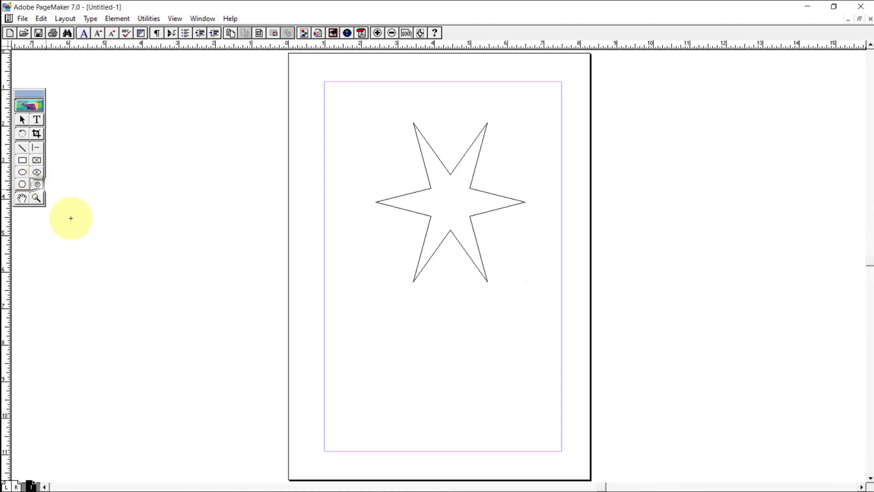
{"action": "left_click_drag", "start_coordinate": [380, 303], "coordinate": [527, 416]}
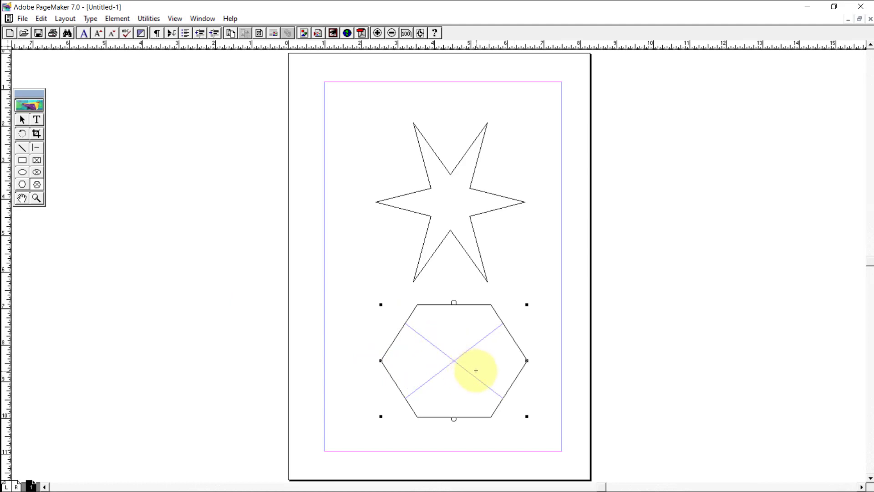
{"action": "key", "text": "Delete"}
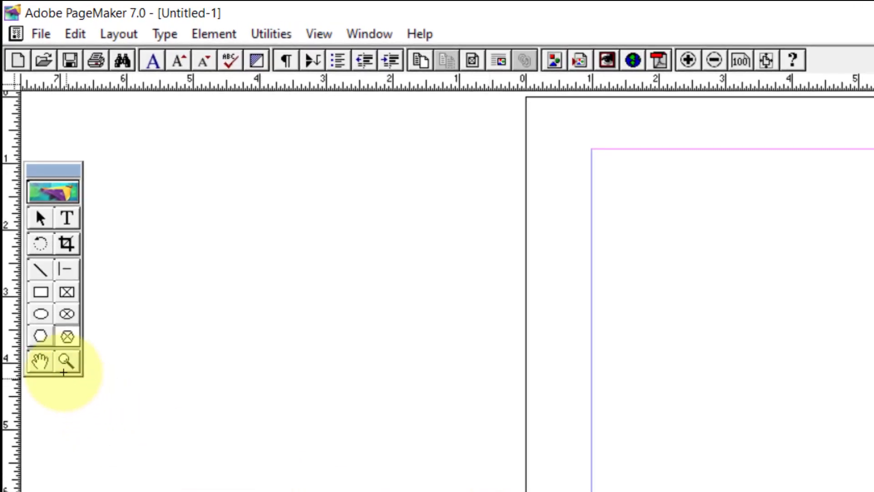
Step: Enlarge the middle of the blank page with the Zoom tool and reduce the view until both margin edges fit
{"action": "left_click", "coordinate": [67, 361]}
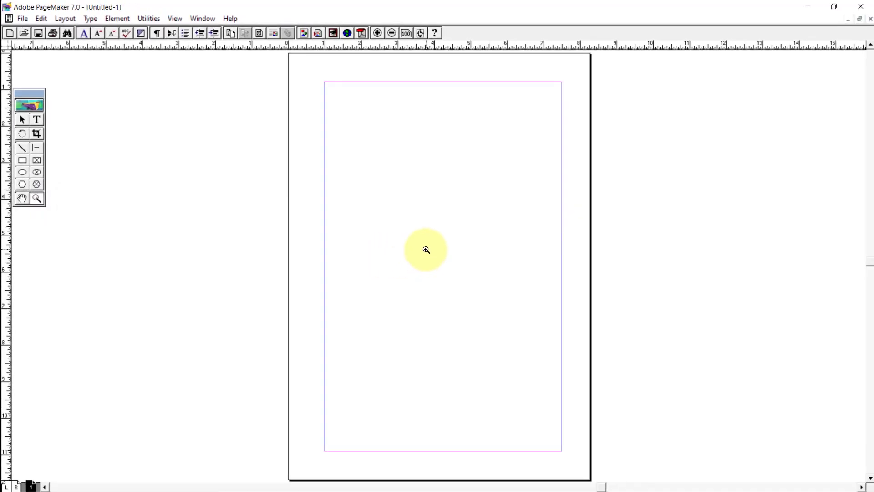
{"action": "left_click", "coordinate": [426, 250]}
{"action": "left_click", "coordinate": [464, 283]}
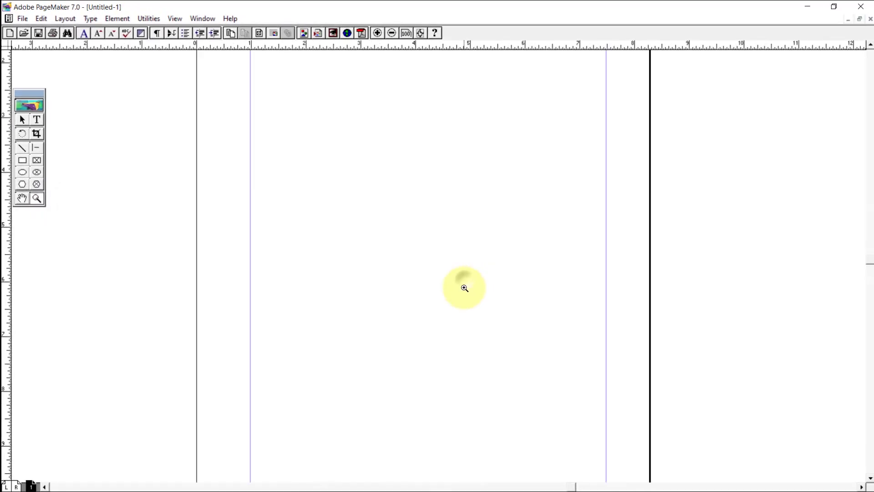
{"action": "left_click", "coordinate": [426, 279]}
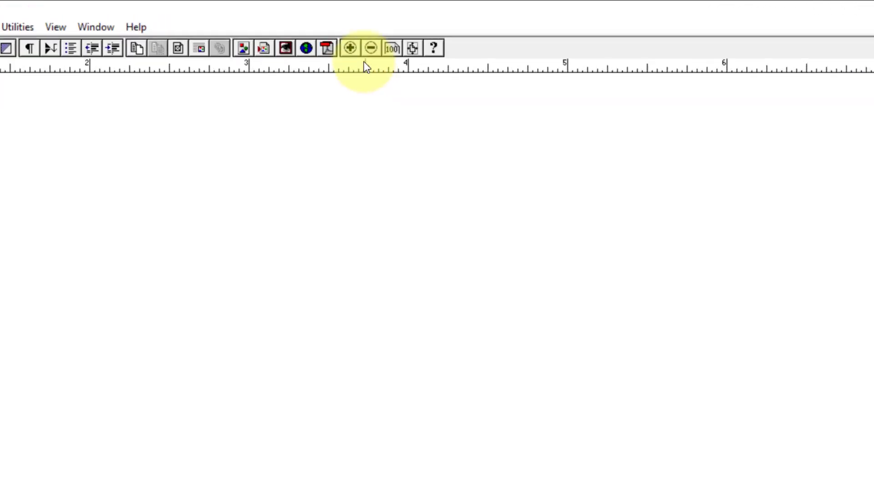
{"action": "left_click", "coordinate": [327, 78]}
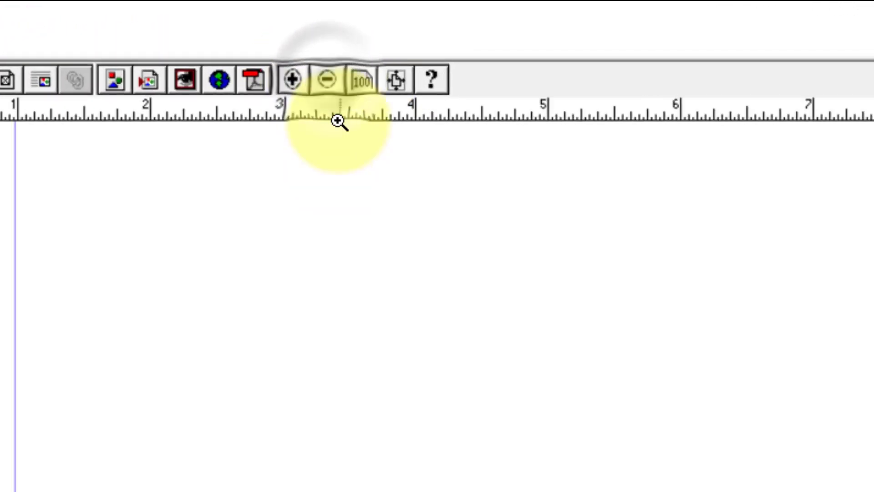
{"action": "left_click", "coordinate": [327, 75]}
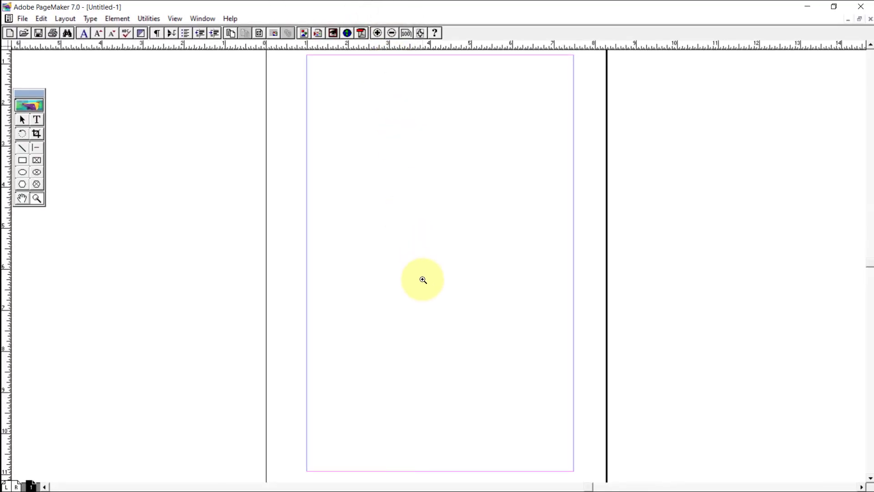
Step: Magnify the page centre with the Zoom tool and use the same tool to zoom back out to the whole page
{"action": "left_click", "coordinate": [439, 261]}
{"action": "left_click", "coordinate": [438, 261]}
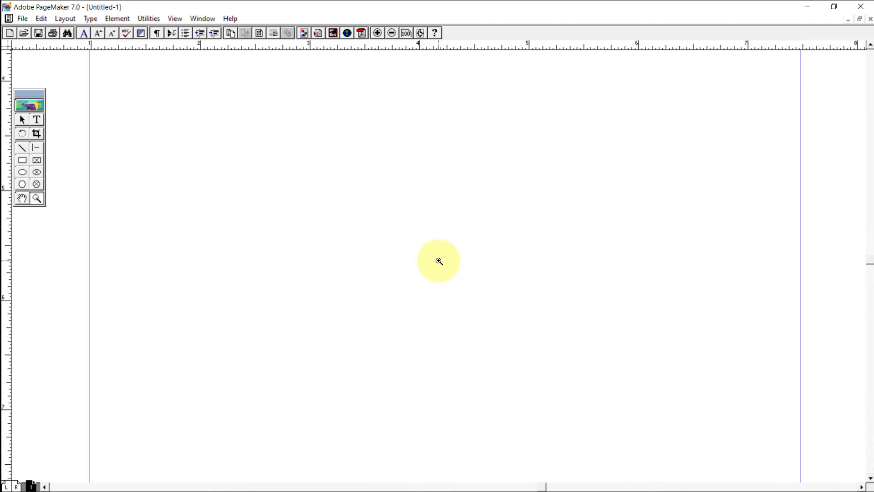
{"action": "left_click", "coordinate": [439, 261], "text": "ctrl"}
{"action": "left_click", "coordinate": [438, 261], "text": "ctrl"}
{"action": "left_click", "coordinate": [439, 261], "text": "ctrl"}
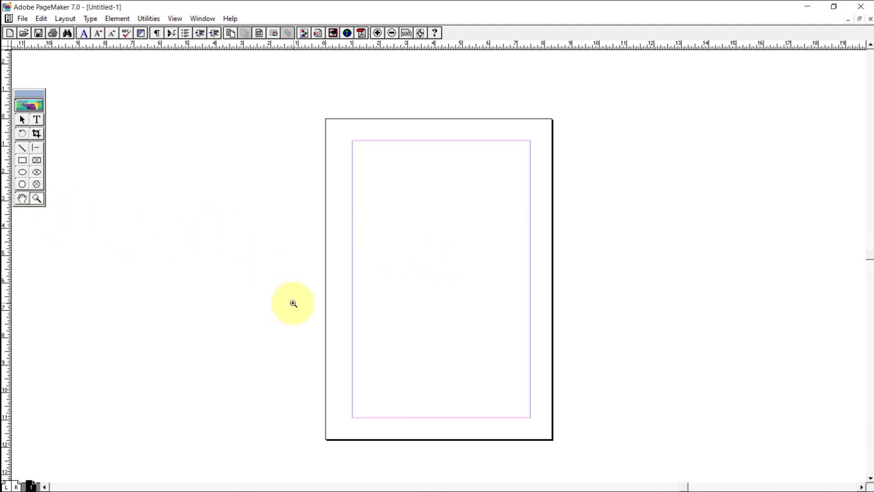
Step: Enlarge the page again and pan it with the Hand tool down to its lower edge and back to its upper edge
{"action": "left_click", "coordinate": [413, 261]}
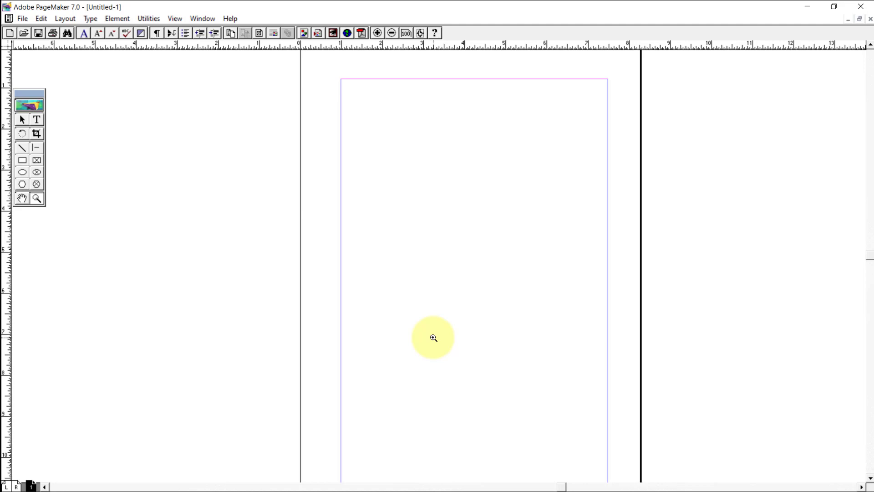
{"action": "left_click", "coordinate": [480, 284]}
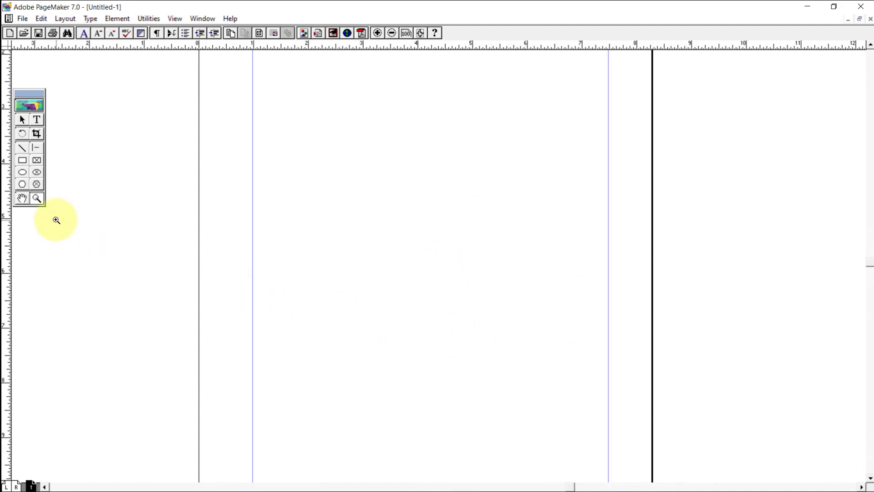
{"action": "left_click", "coordinate": [34, 311]}
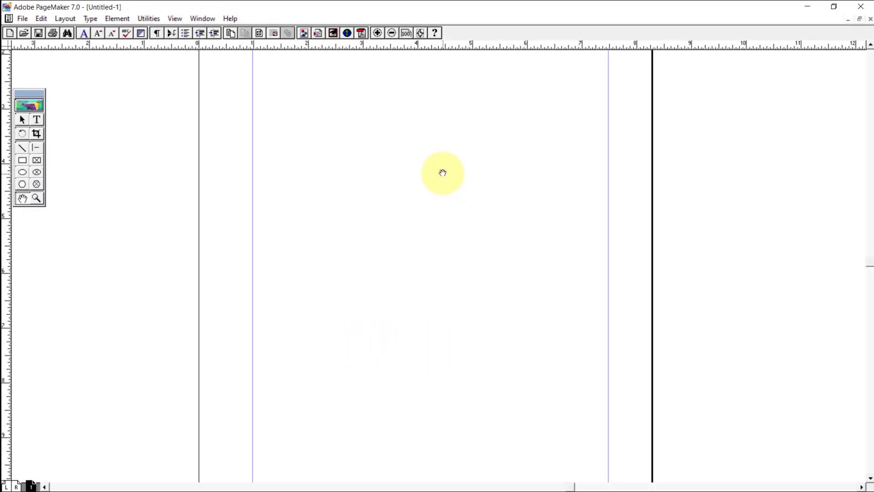
{"action": "left_click_drag", "start_coordinate": [443, 173], "coordinate": [441, 267]}
{"action": "left_click_drag", "start_coordinate": [405, 195], "coordinate": [405, 279]}
{"action": "left_click_drag", "start_coordinate": [408, 333], "coordinate": [387, 208]}
{"action": "left_click_drag", "start_coordinate": [391, 318], "coordinate": [382, 222]}
{"action": "left_click_drag", "start_coordinate": [387, 348], "coordinate": [390, 263]}
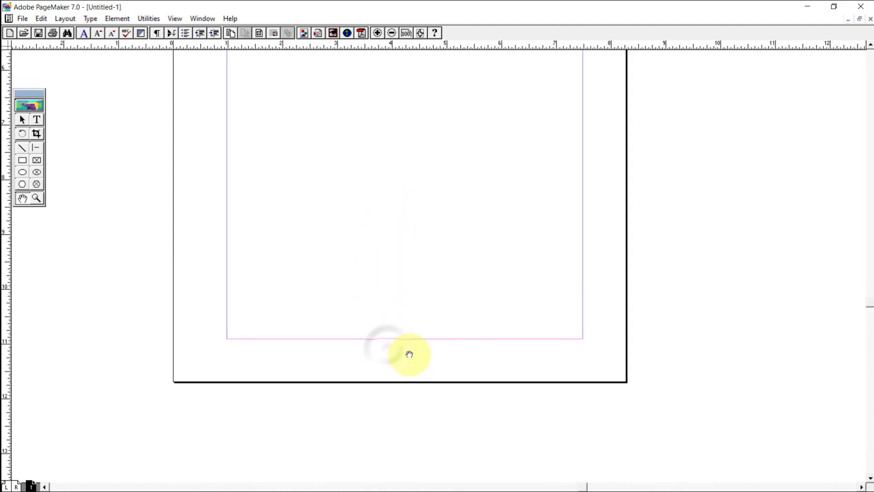
{"action": "left_click_drag", "start_coordinate": [418, 339], "coordinate": [417, 290]}
{"action": "left_click_drag", "start_coordinate": [446, 228], "coordinate": [444, 416]}
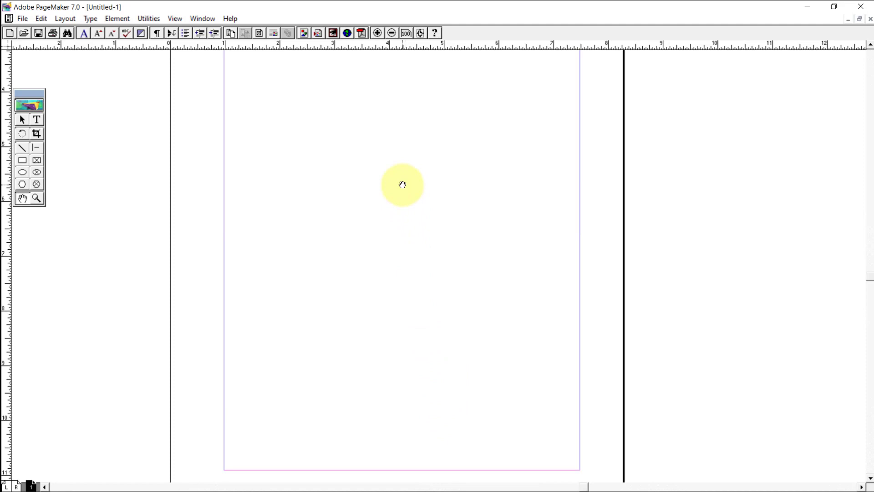
{"action": "left_click_drag", "start_coordinate": [402, 185], "coordinate": [370, 202]}
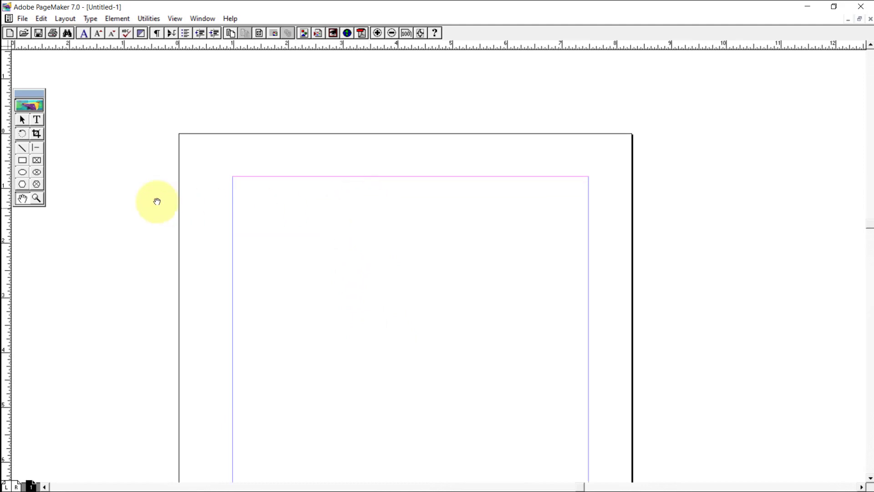